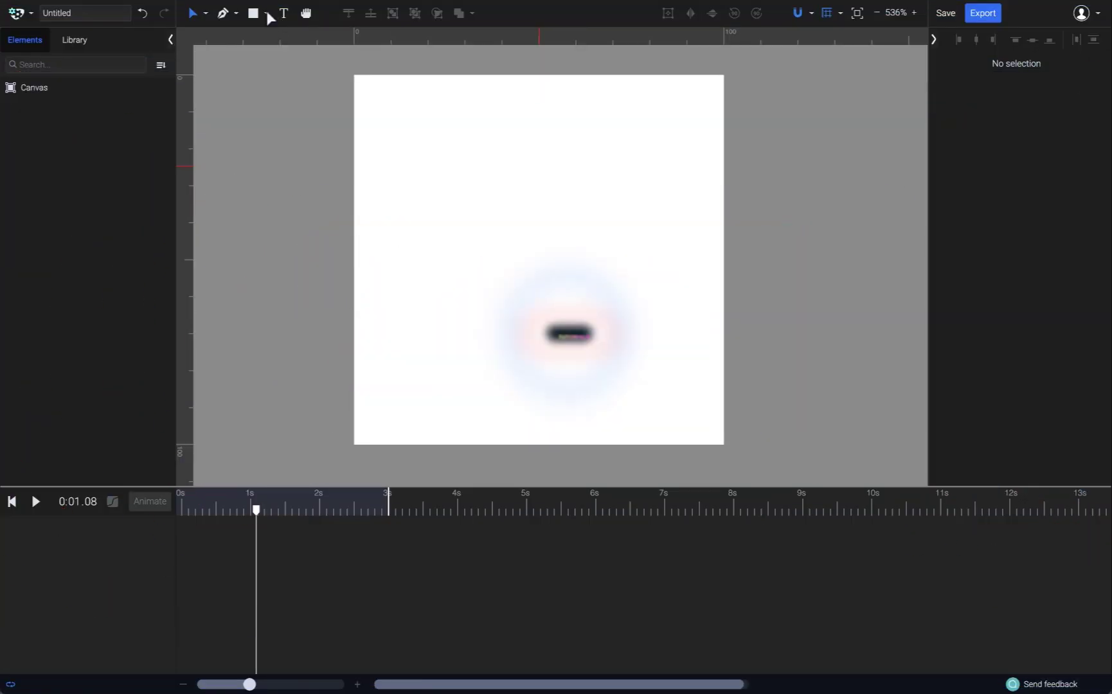
# - Draw a 65.63 × 65.63 ellipse centred on the blank canvas
pyautogui.click(266, 14)
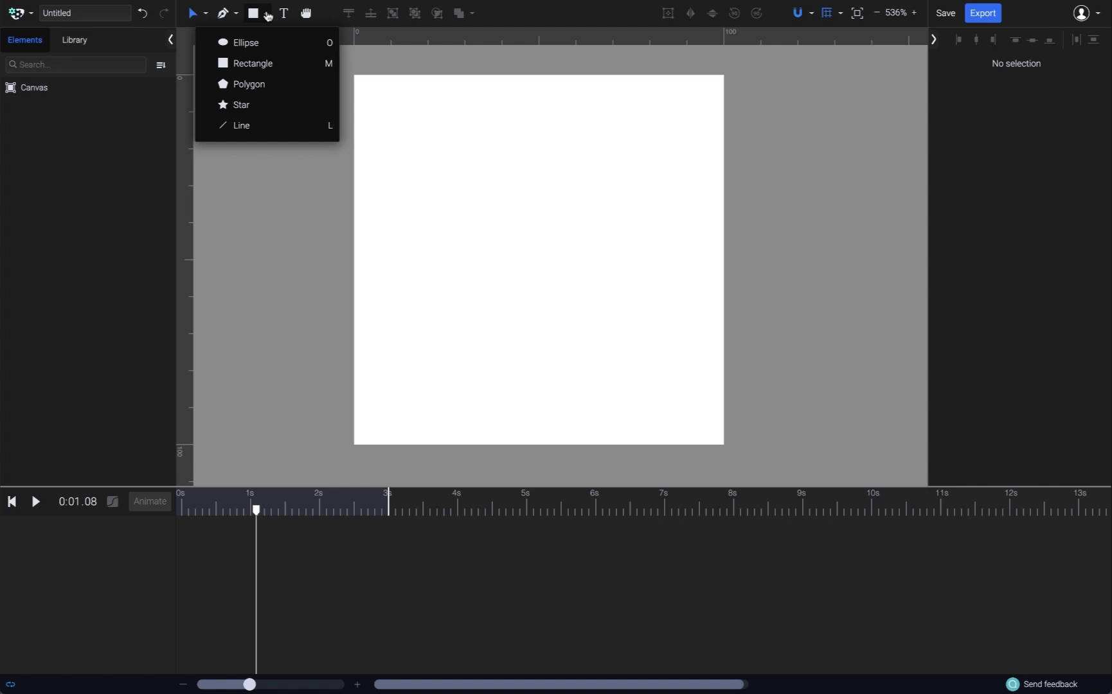
pyautogui.click(266, 41)
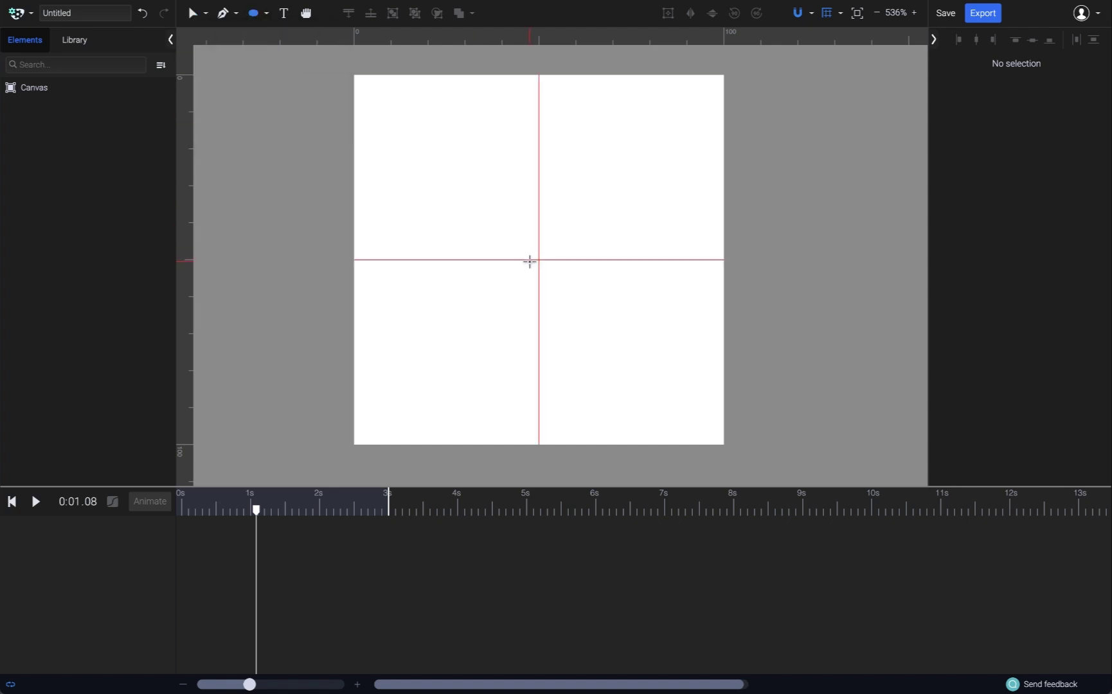
pyautogui.moveTo(537, 259); pyautogui.dragTo(650, 392)
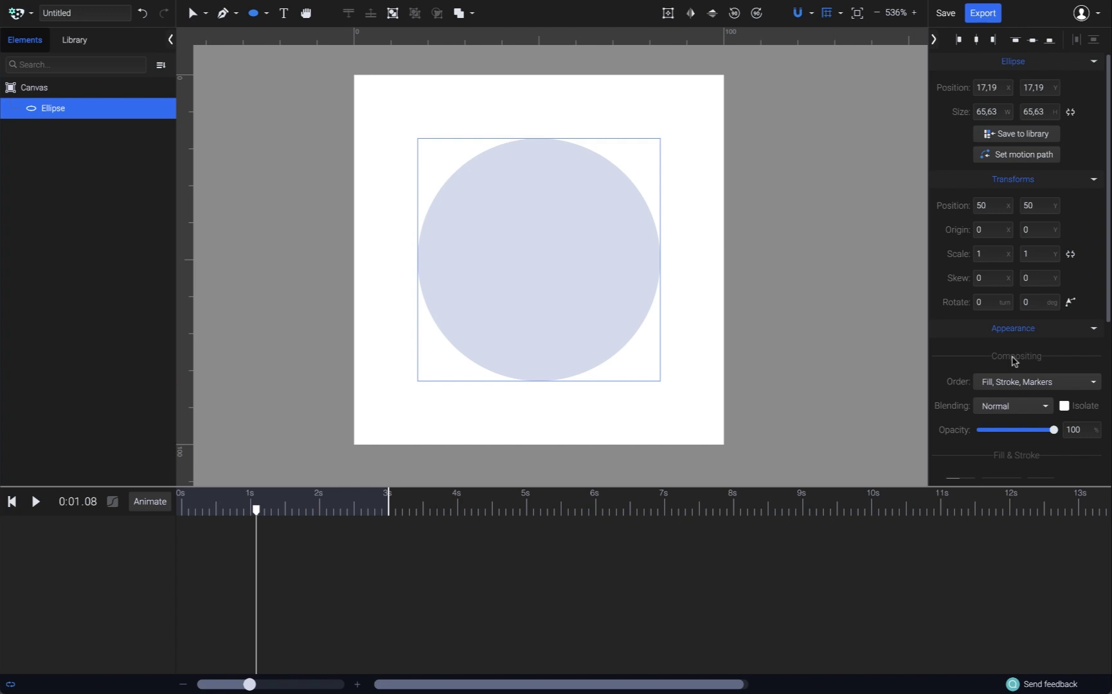
# - Set the circle's fill colour to bright pure blue #0055FF
pyautogui.scroll(-5, 996, 365)
pyautogui.click(953, 245)
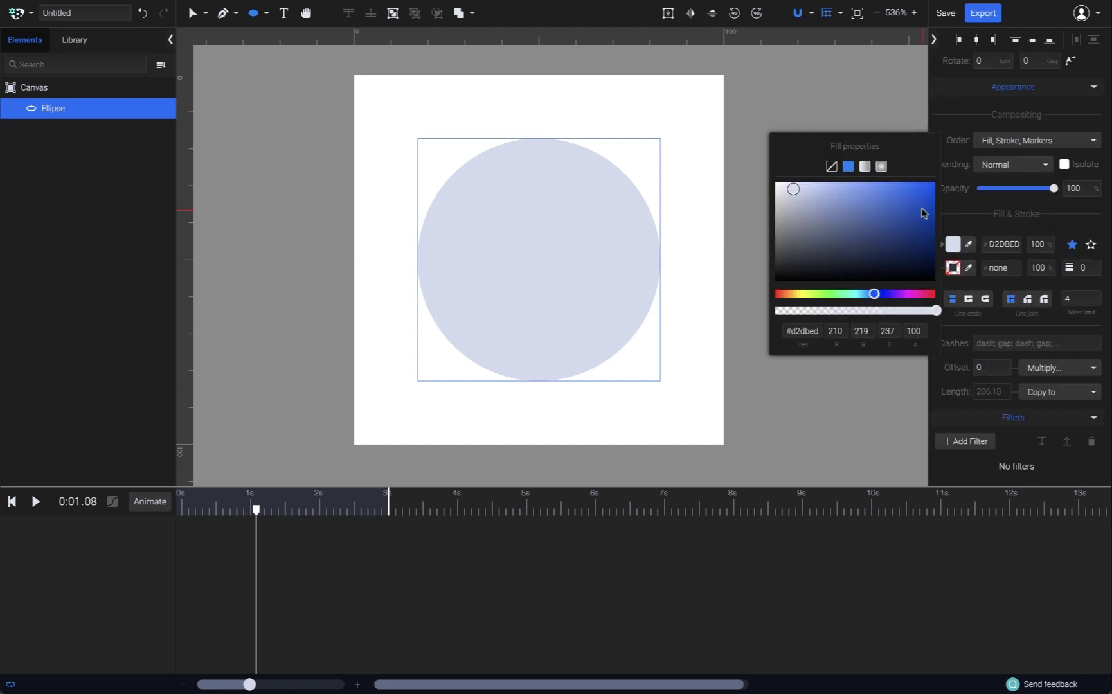
pyautogui.click(919, 205)
pyautogui.moveTo(919, 204); pyautogui.dragTo(936, 182)
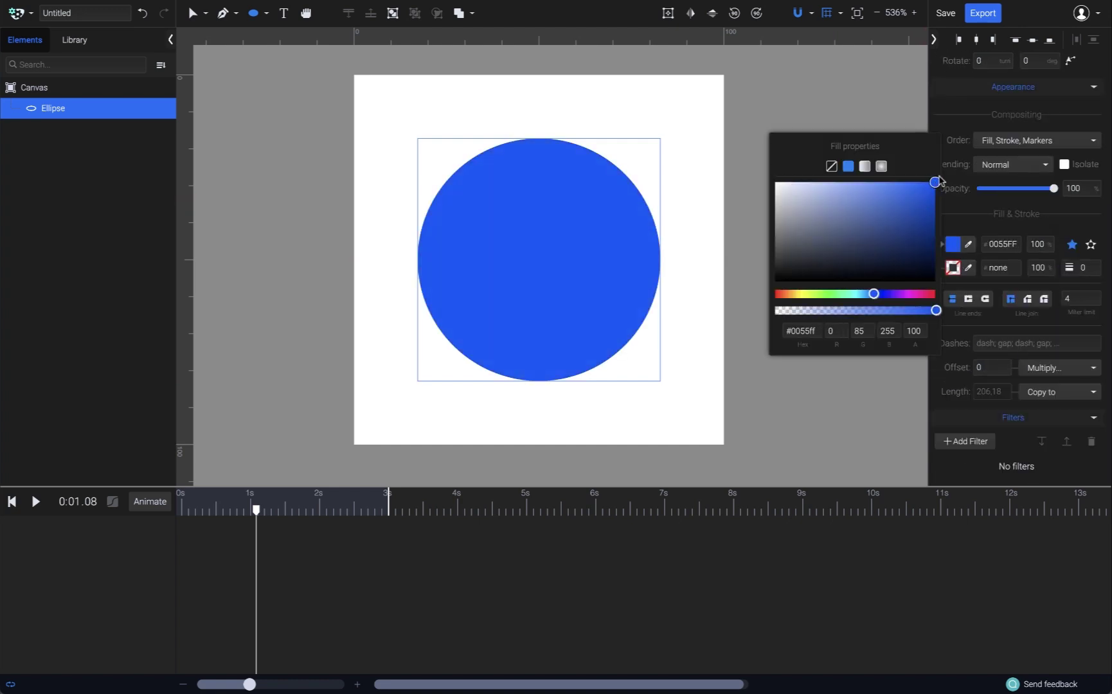
pyautogui.click(189, 16)
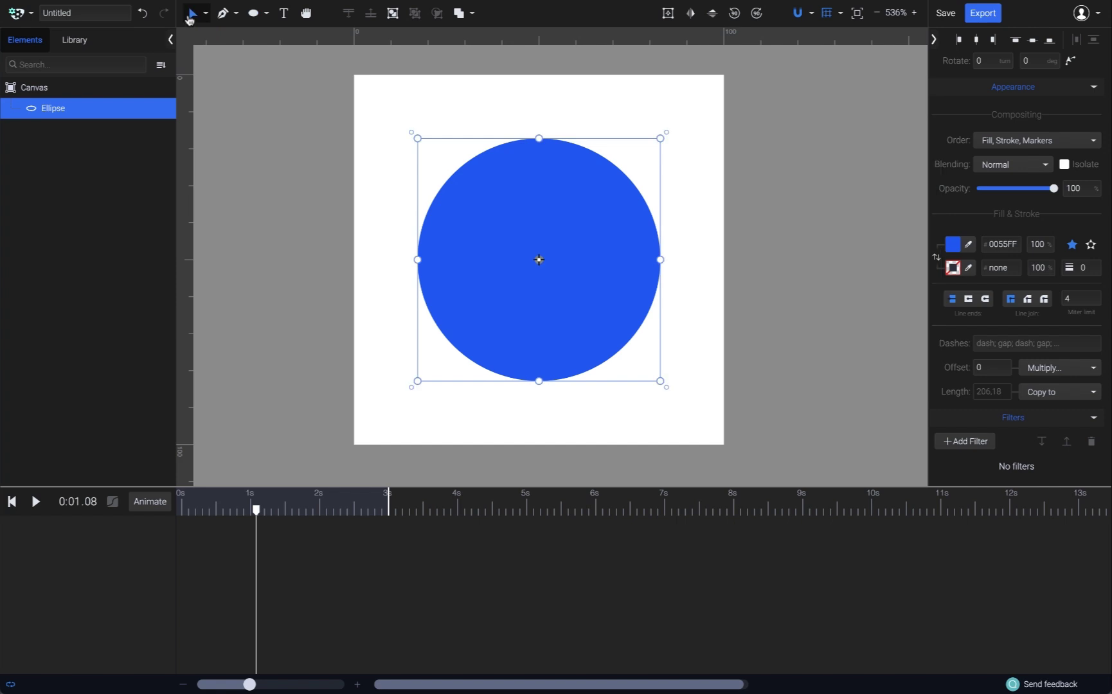
# - Add a round corners triangle from the Library and move it to the circle's lower left
pyautogui.click(76, 45)
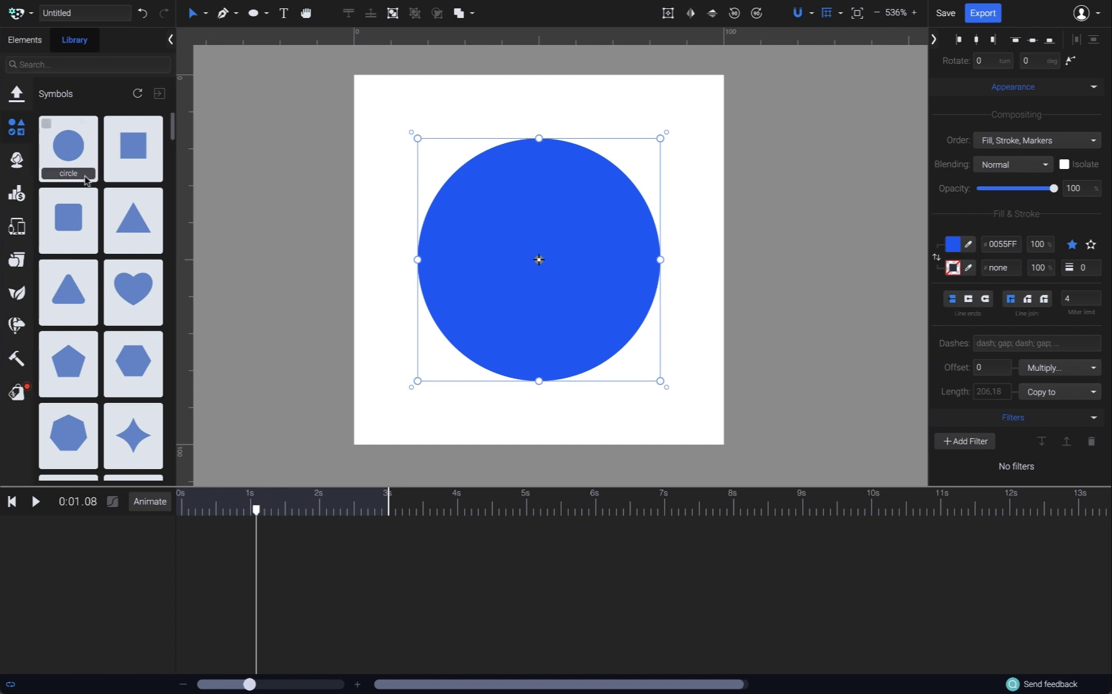
pyautogui.scroll(-1, 87, 181)
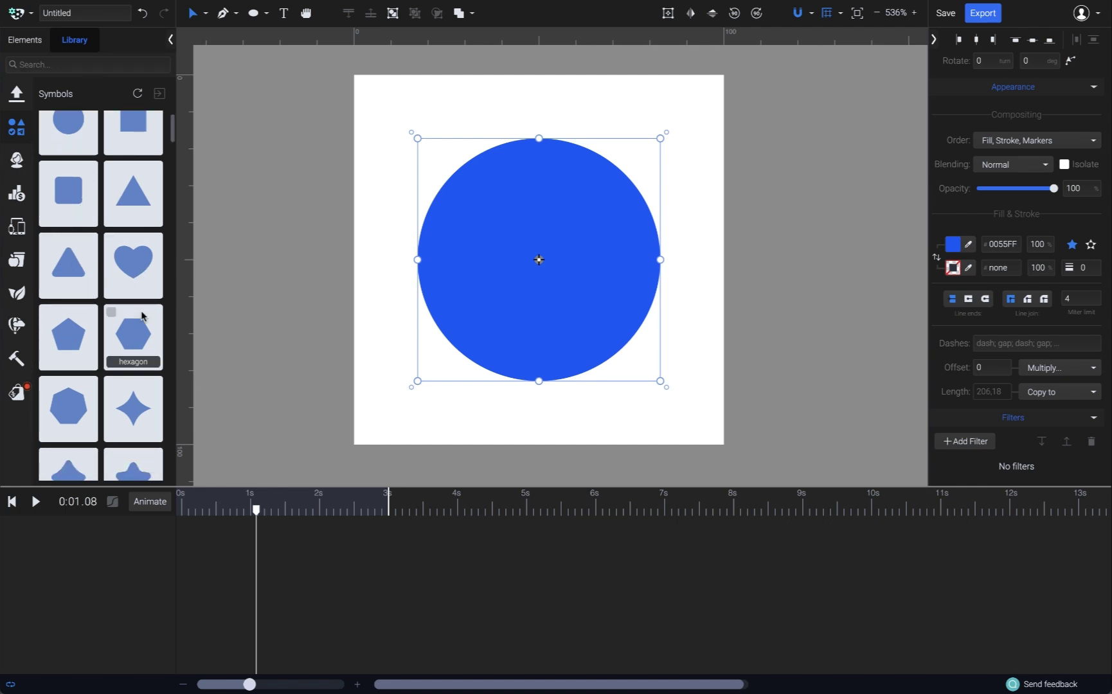
pyautogui.click(86, 256)
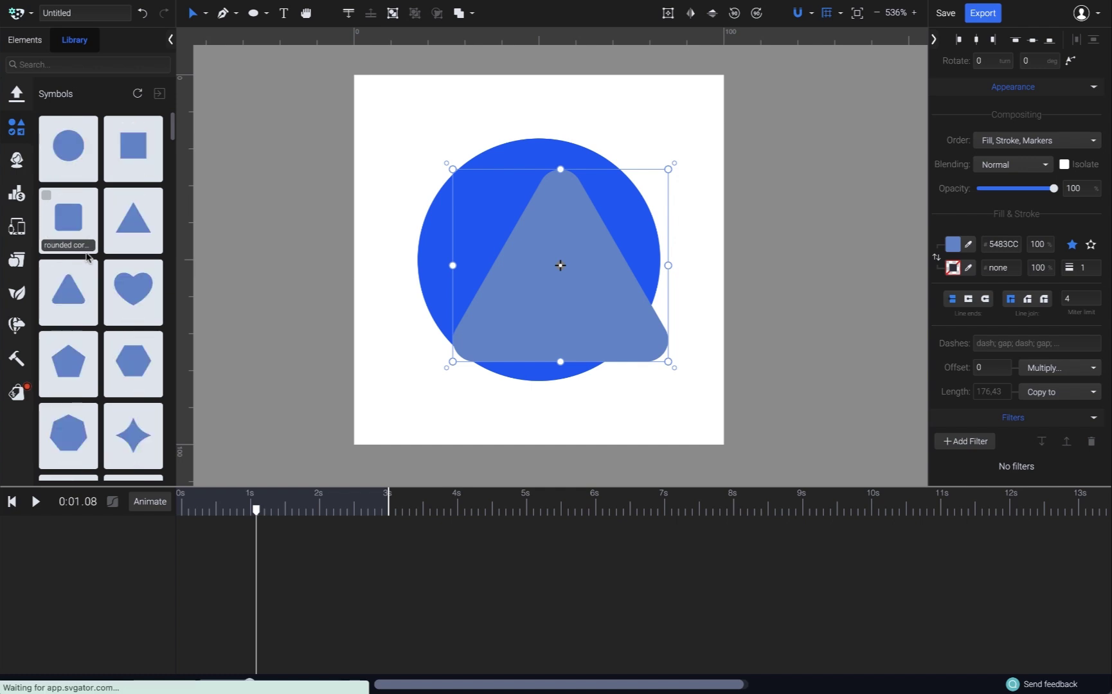
pyautogui.moveTo(614, 303); pyautogui.dragTo(550, 324)
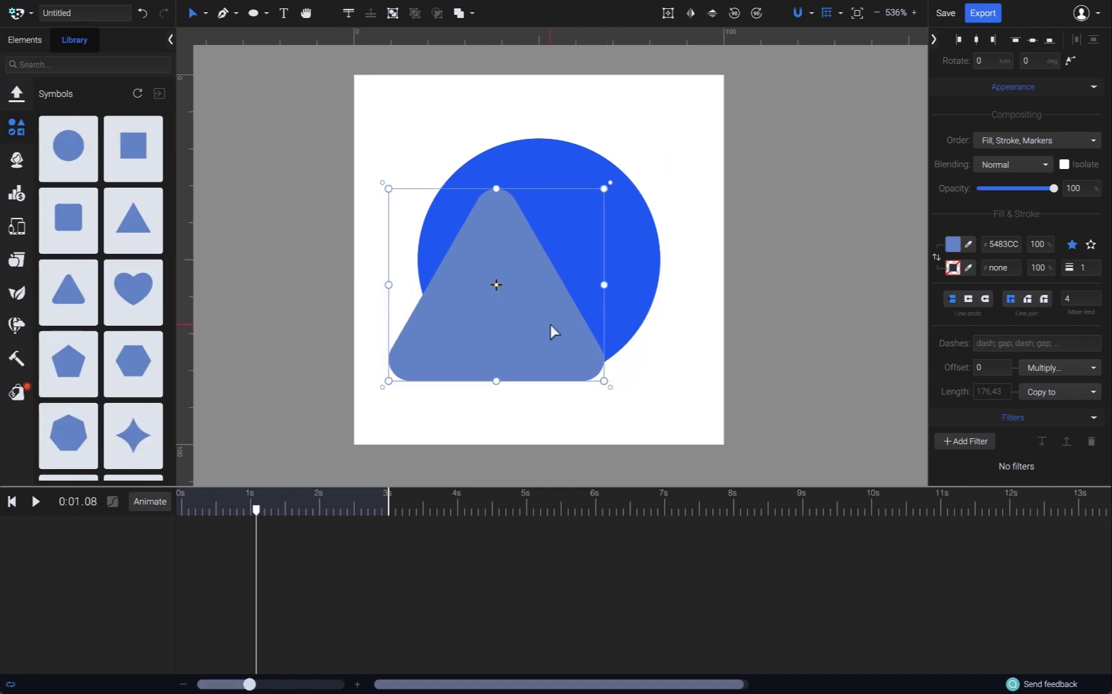
# - Give the triangle the circle's blue and tilt it −10.11° into a bubble tail
pyautogui.click(968, 243)
pyautogui.click(623, 208)
pyautogui.moveTo(607, 181); pyautogui.dragTo(494, 276)
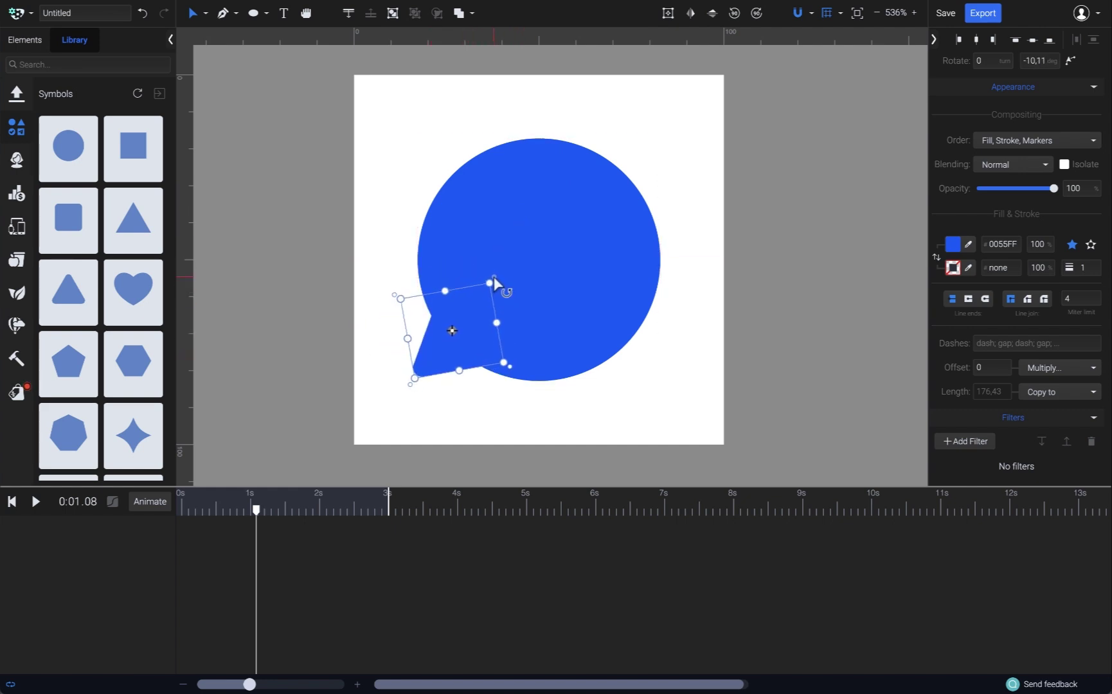
pyautogui.click(678, 288)
pyautogui.click(432, 367)
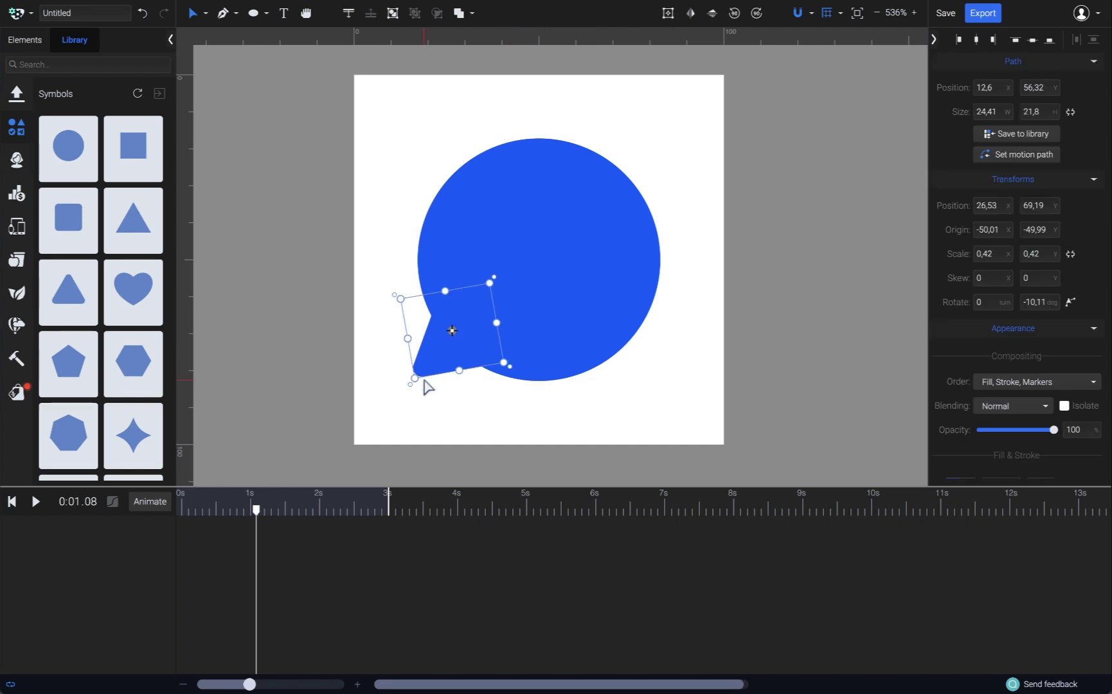
pyautogui.click(459, 404)
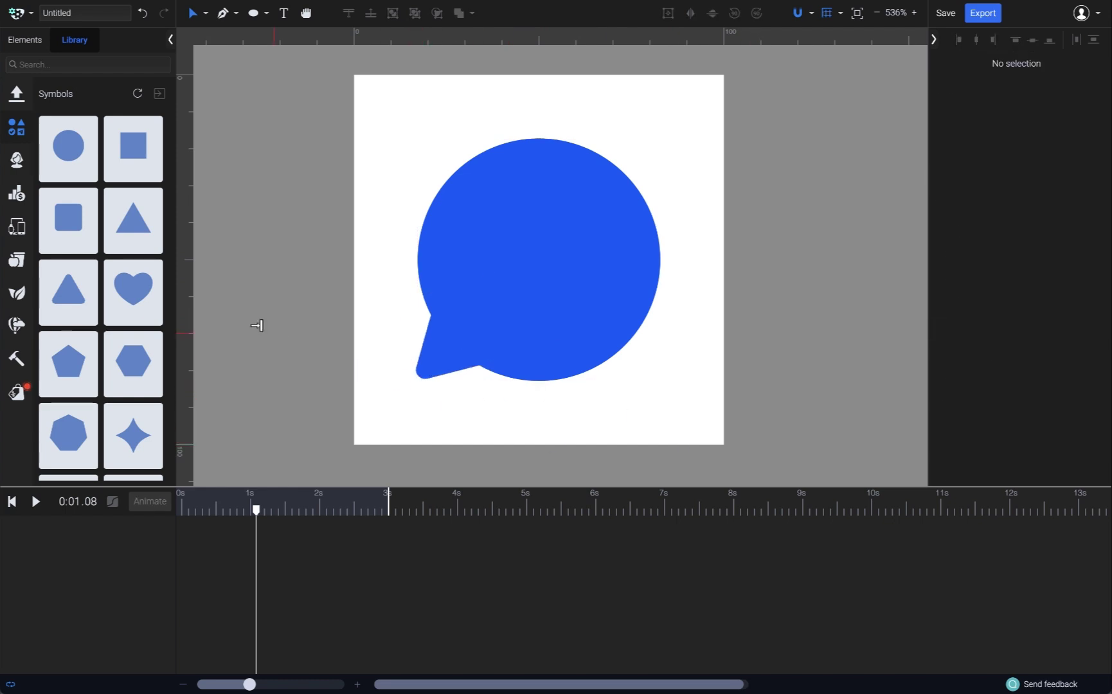
# - Select the triangle and Ellipse layers together and shift them right onto the centre guides
pyautogui.click(22, 44)
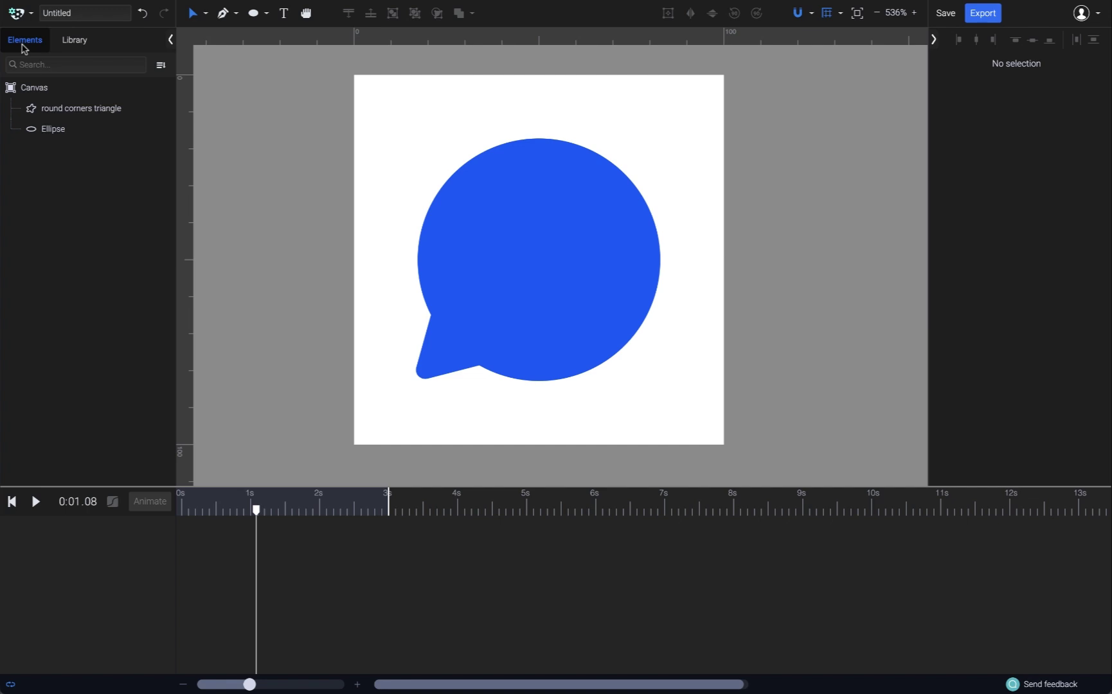
pyautogui.click(432, 364)
pyautogui.keyDown('shift'); pyautogui.click(581, 282); pyautogui.keyUp('shift')
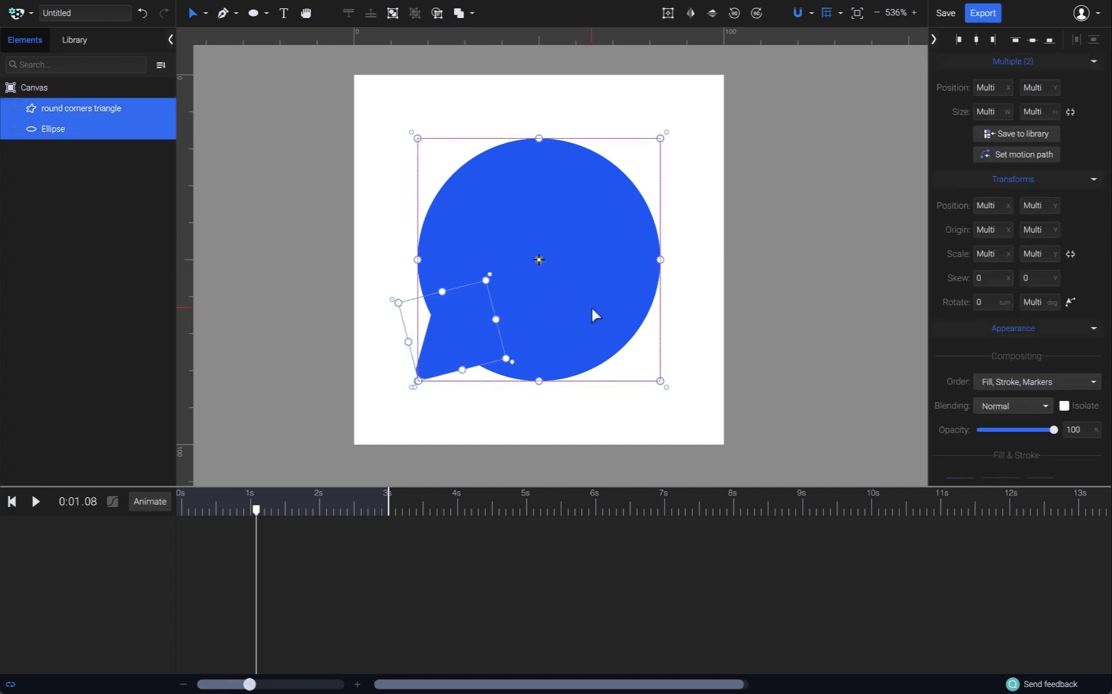
pyautogui.moveTo(591, 309); pyautogui.dragTo(596, 306)
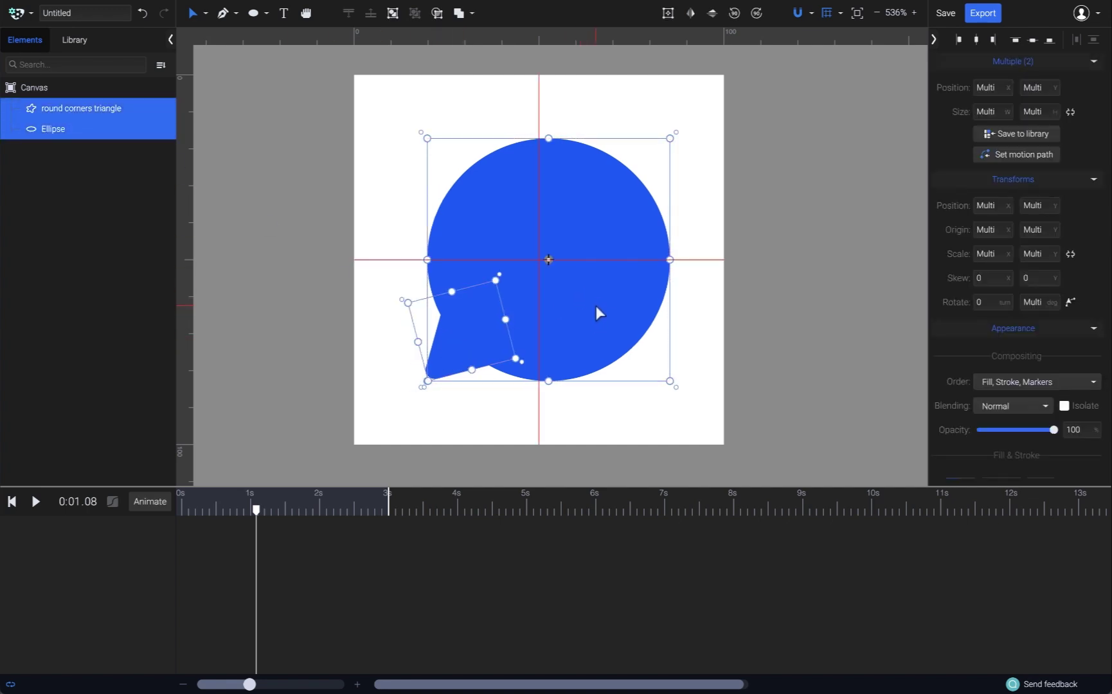
pyautogui.click(717, 317)
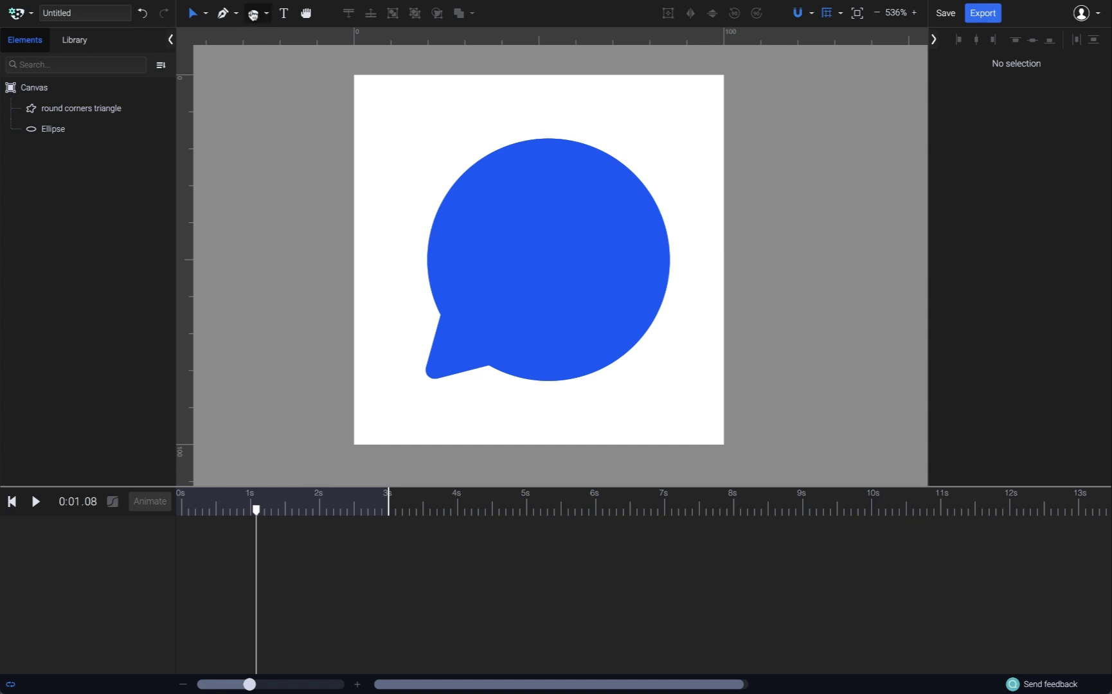
# - Draw a small circle left of the bubble's centre, scale it to 0.73 and fill it white
pyautogui.click(254, 13)
pyautogui.moveTo(489, 260); pyautogui.dragTo(505, 283)
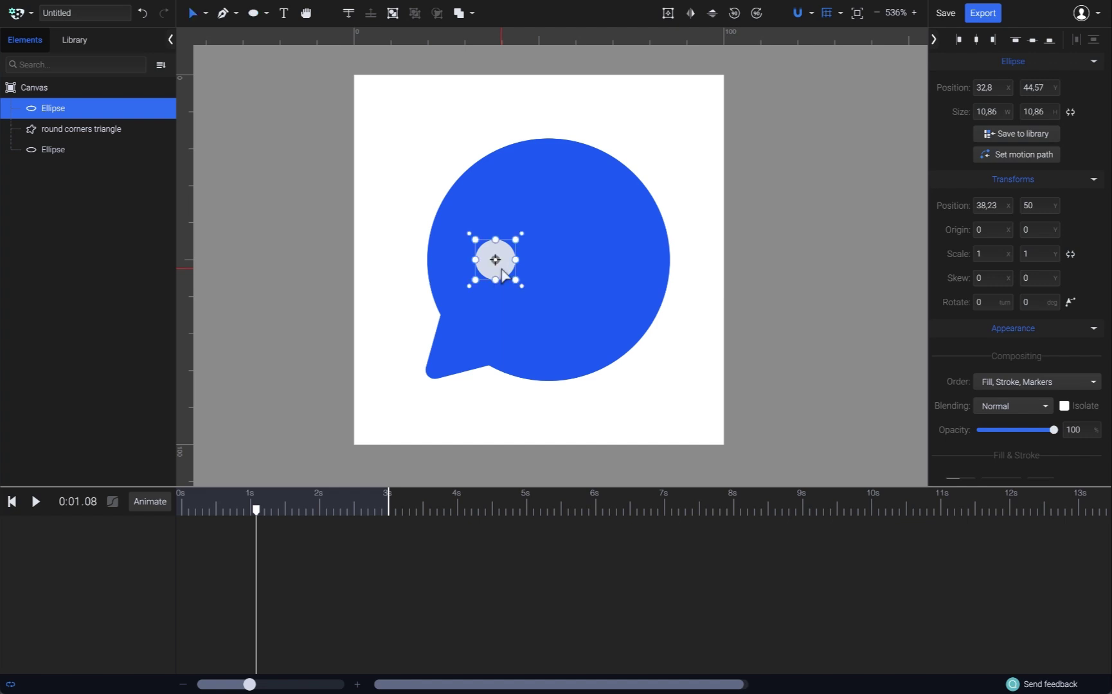
pyautogui.hotkey('ctrl', 'z')
pyautogui.moveTo(515, 239); pyautogui.dragTo(510, 250)
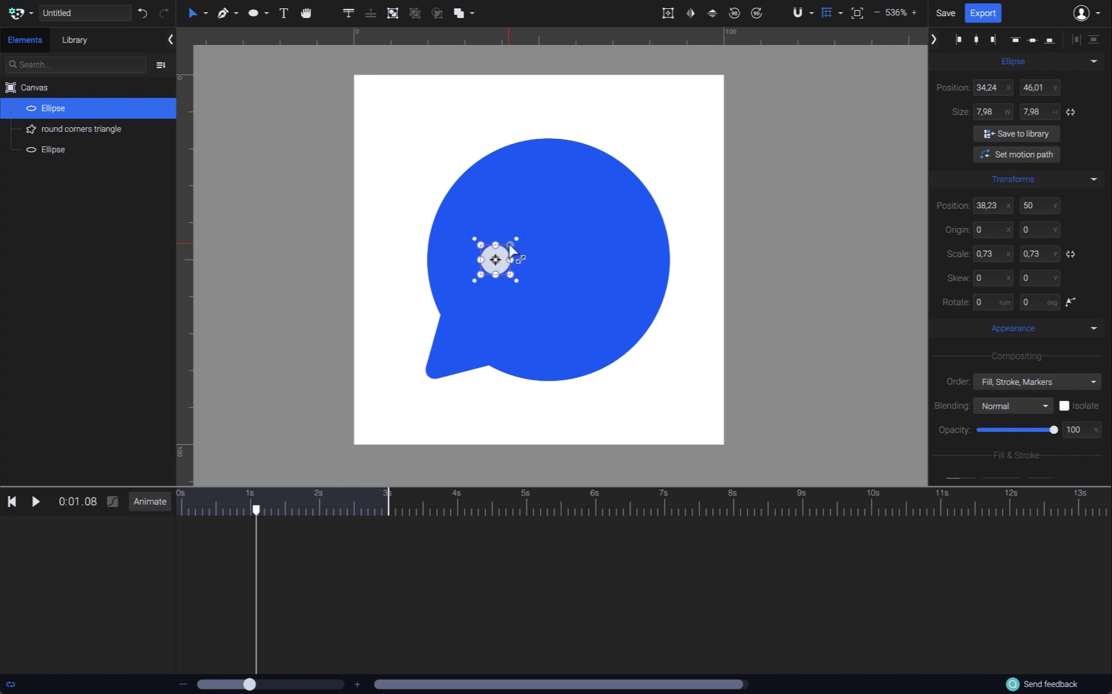
pyautogui.click(651, 145)
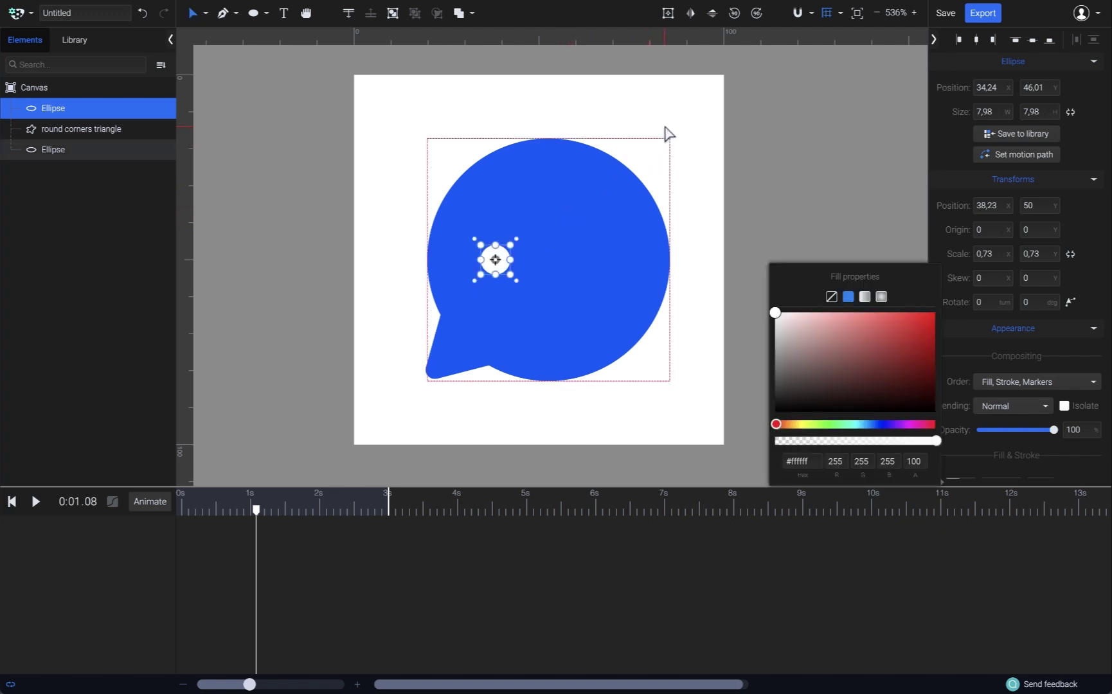
pyautogui.click(665, 132)
pyautogui.click(499, 260)
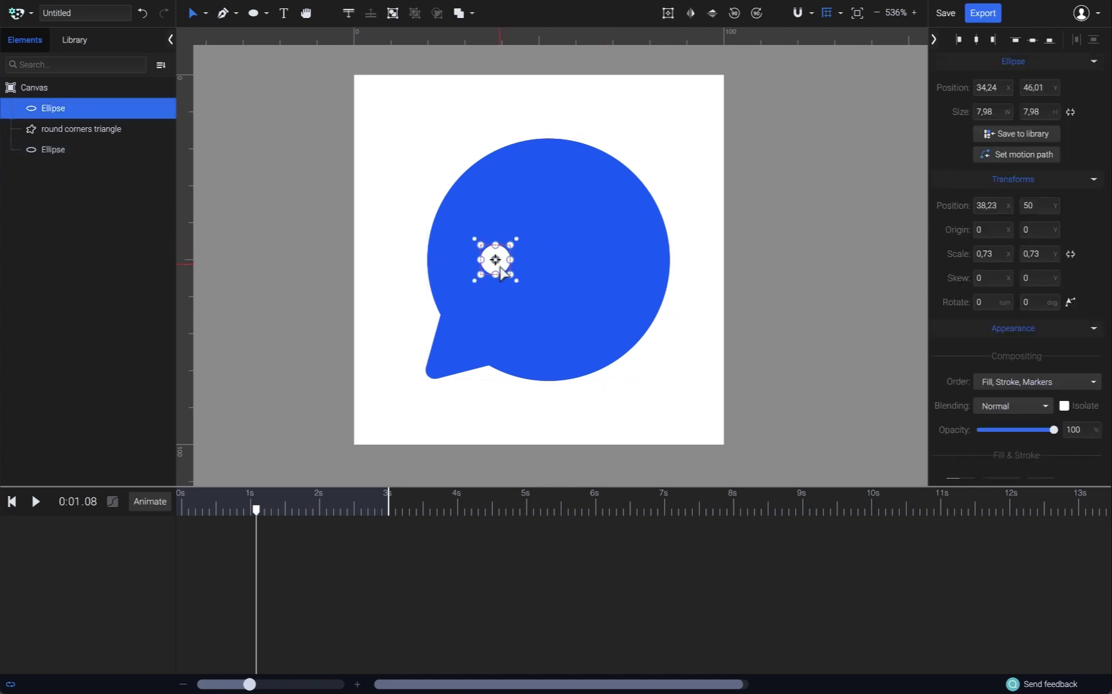
pyautogui.click(183, 512)
# - Add an Opacity track to the dot: 0 at 0s, 100 at 0.1s
pyautogui.click(163, 508)
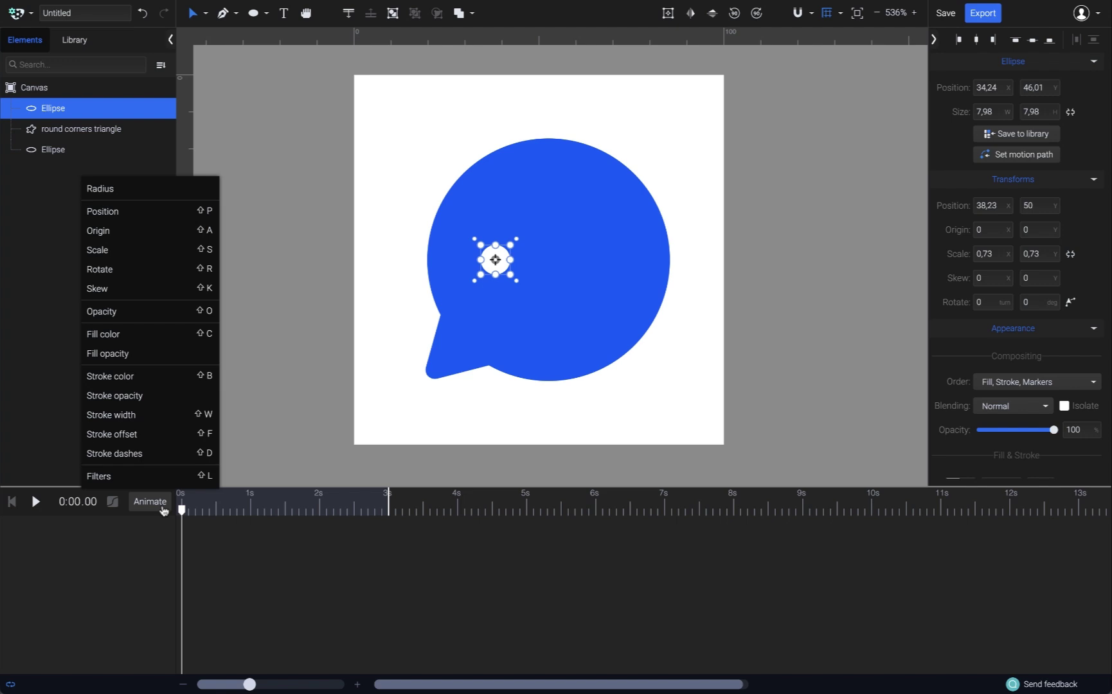
pyautogui.click(167, 313)
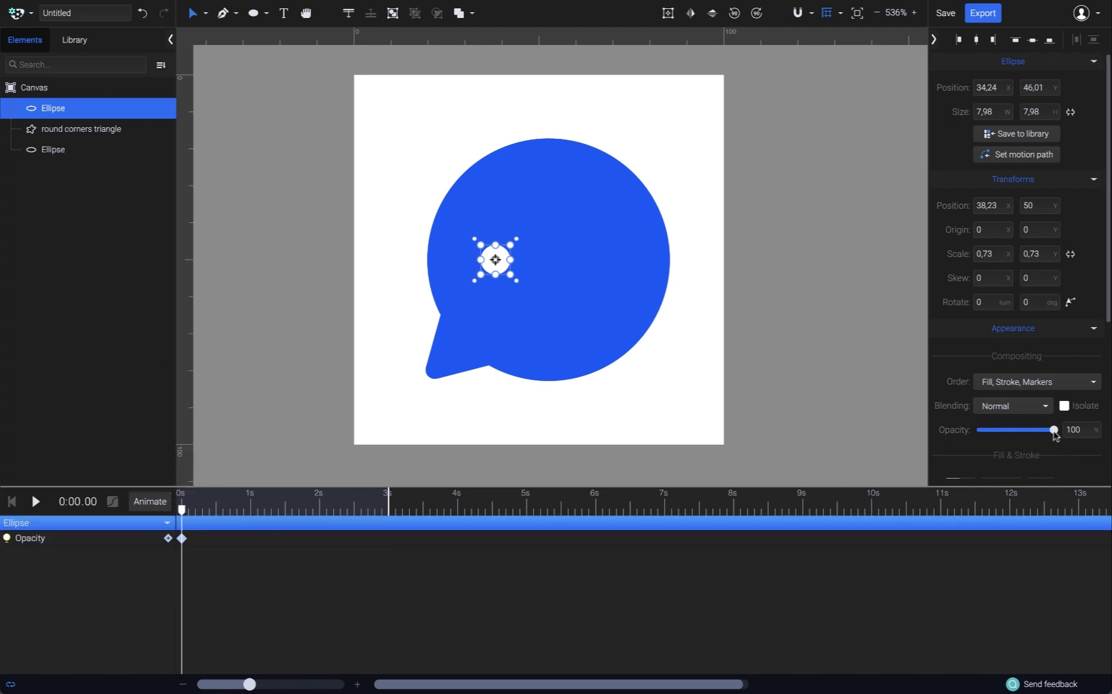
pyautogui.moveTo(1053, 431); pyautogui.dragTo(975, 432)
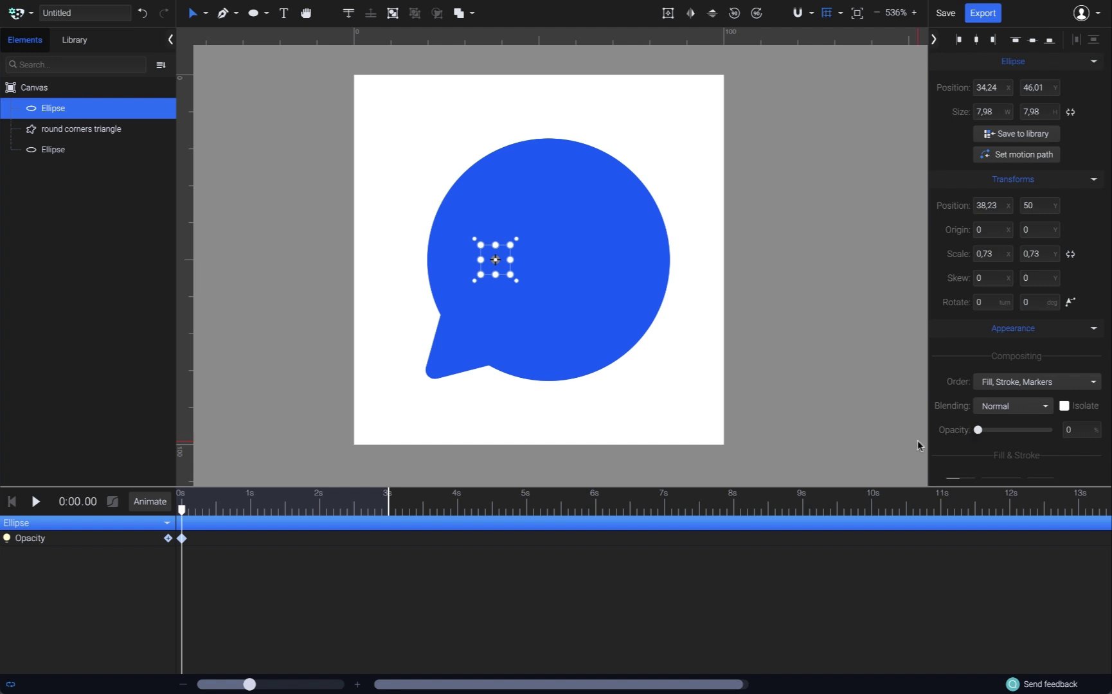
pyautogui.moveTo(182, 511); pyautogui.dragTo(196, 513)
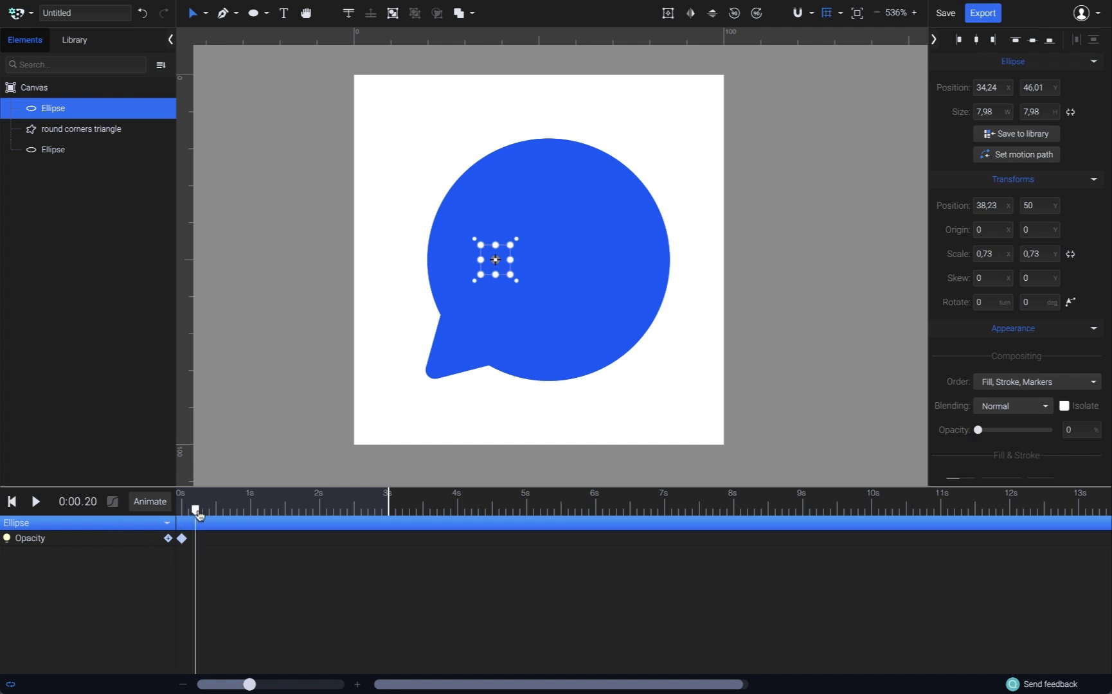
pyautogui.moveTo(978, 430); pyautogui.dragTo(1053, 431)
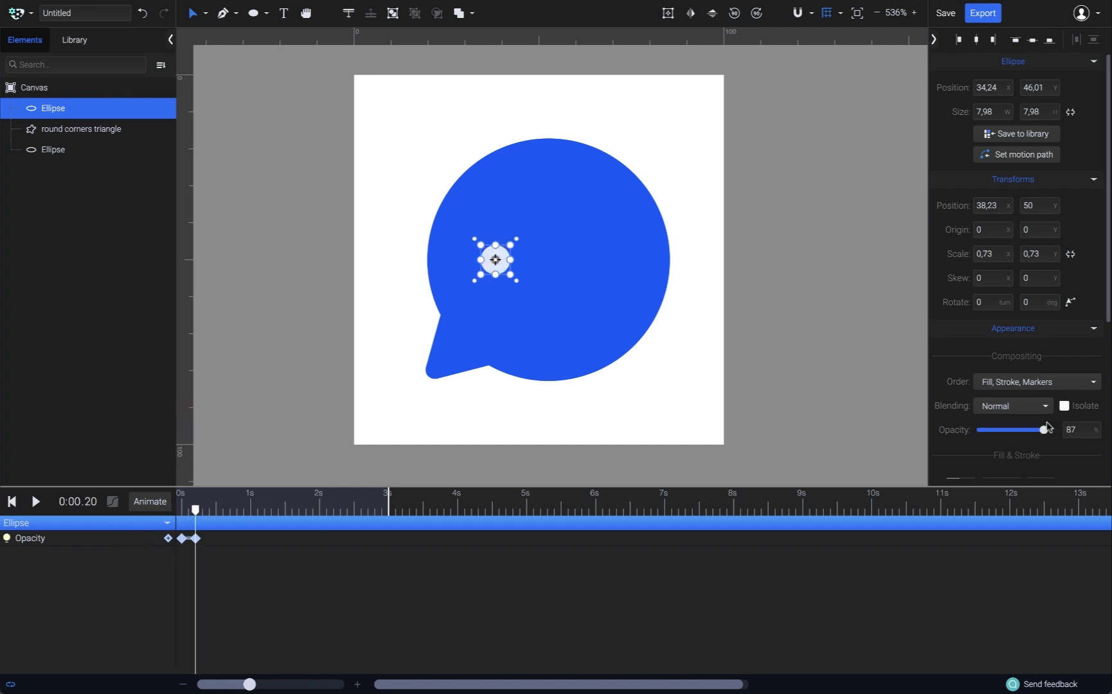
# - Duplicate the invisible first keyframe at 0.6s and preview the fade in and out
pyautogui.click(224, 513)
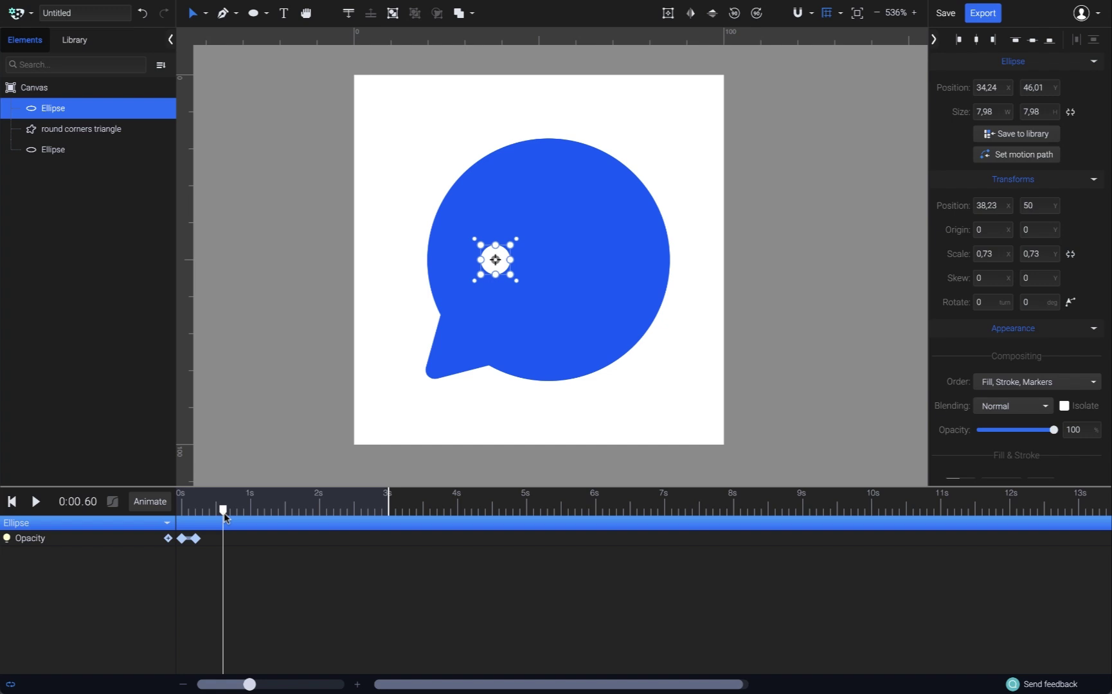
pyautogui.click(181, 538)
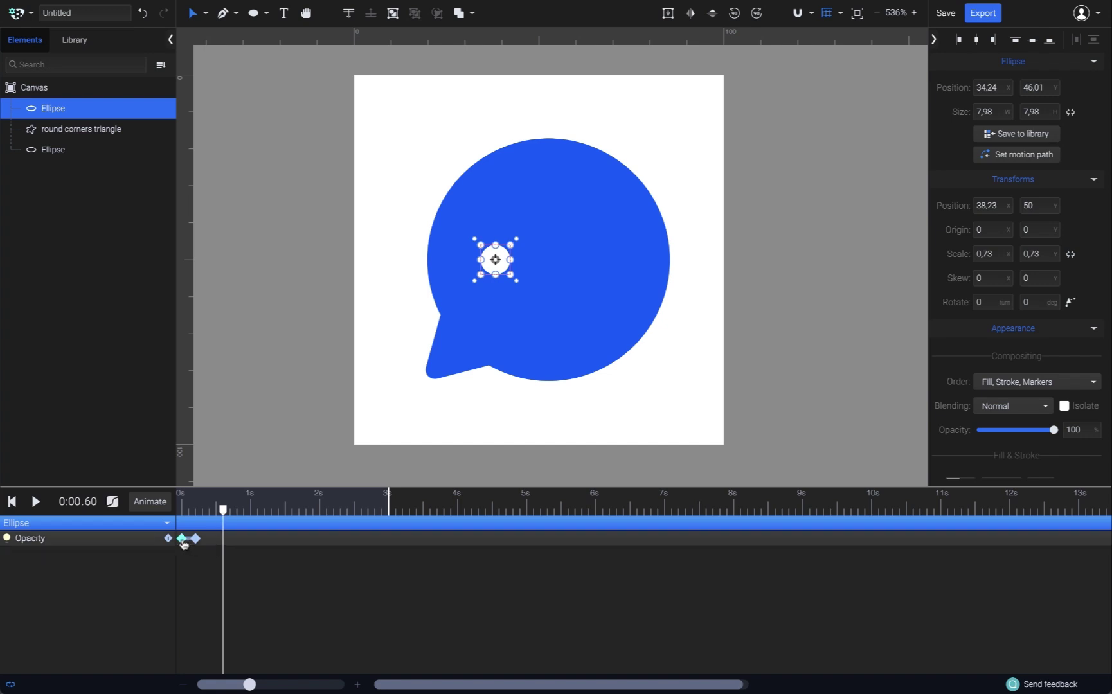
pyautogui.rightClick(182, 538)
pyautogui.click(226, 608)
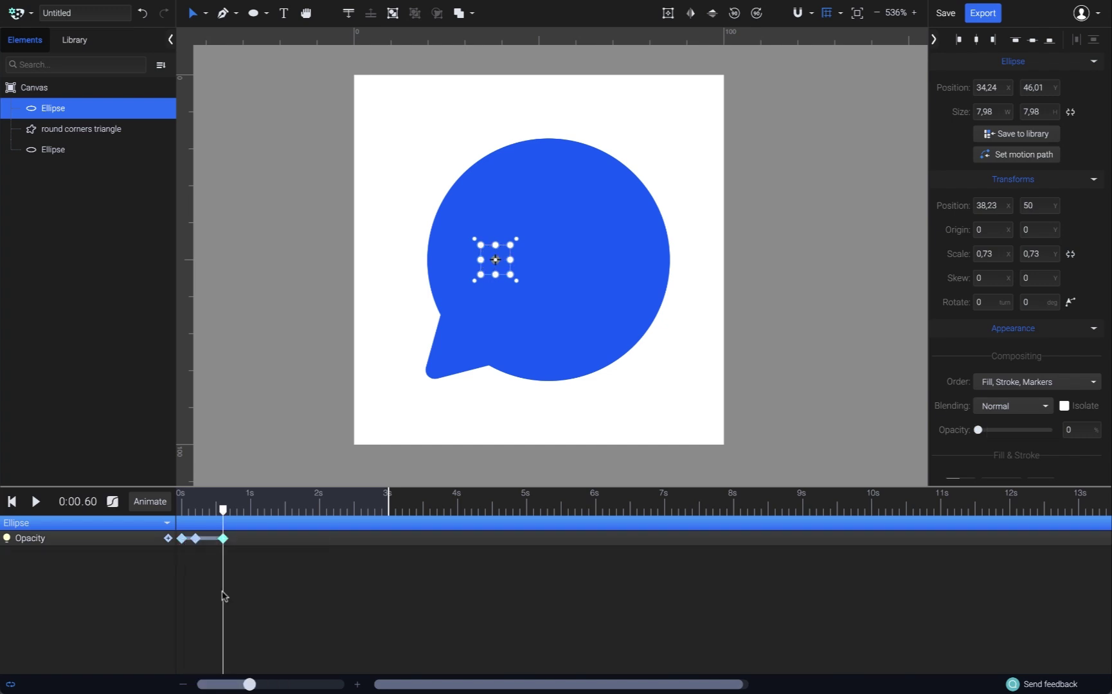
pyautogui.click(182, 512)
pyautogui.press('space')
pyautogui.press('space')
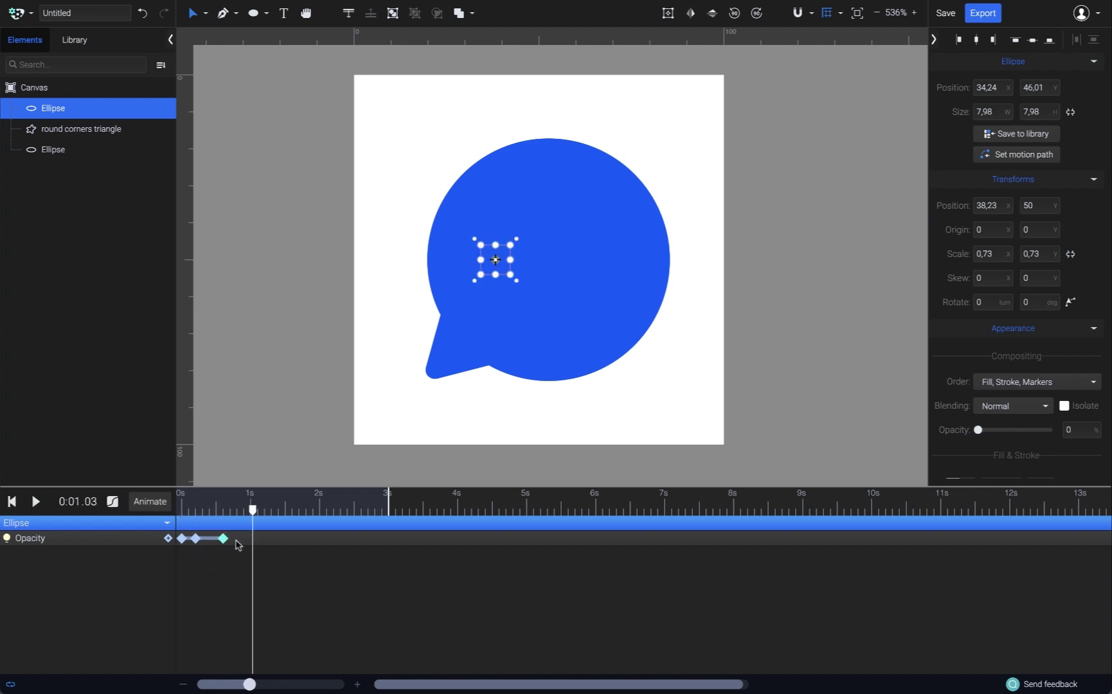
pyautogui.click(224, 513)
# - Copy the three opacity keyframes, paste them at 0.8s, and preview the result
pyautogui.moveTo(241, 541); pyautogui.dragTo(178, 552)
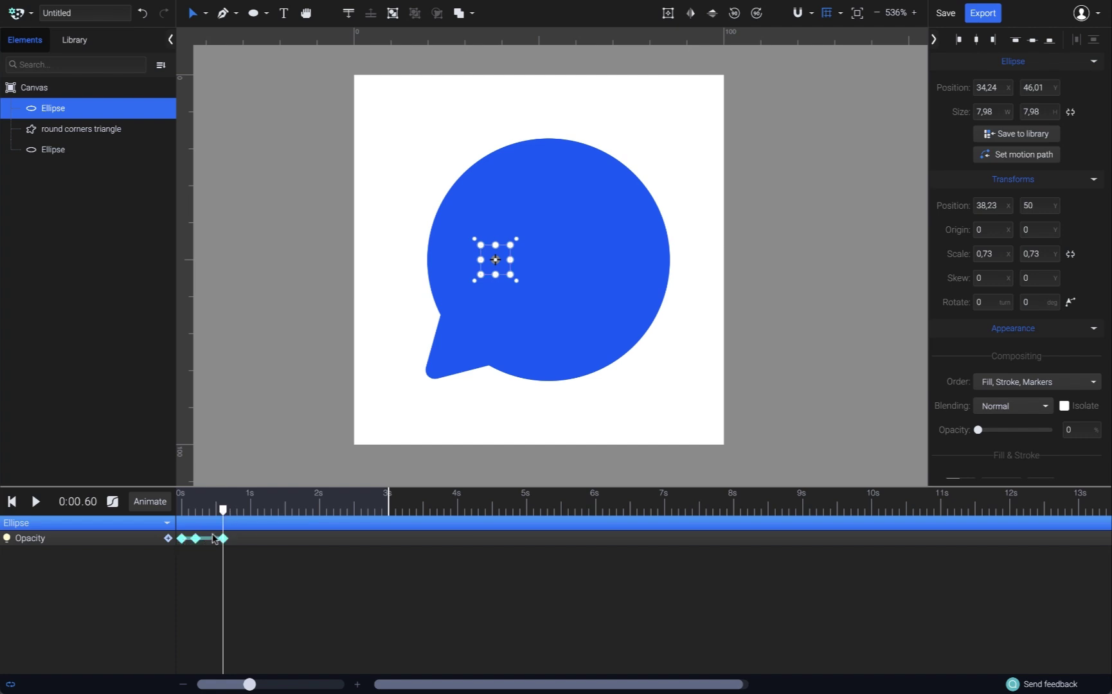
pyautogui.click(238, 513)
pyautogui.hotkey('ctrl', 'v')
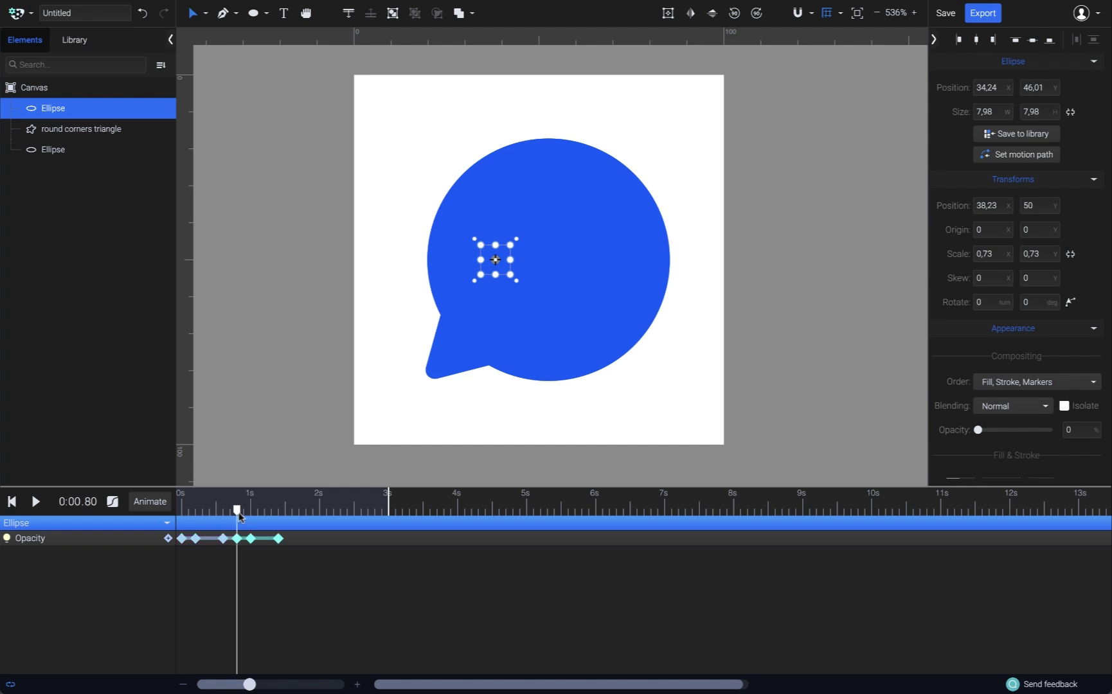
pyautogui.click(181, 510)
pyautogui.press('space')
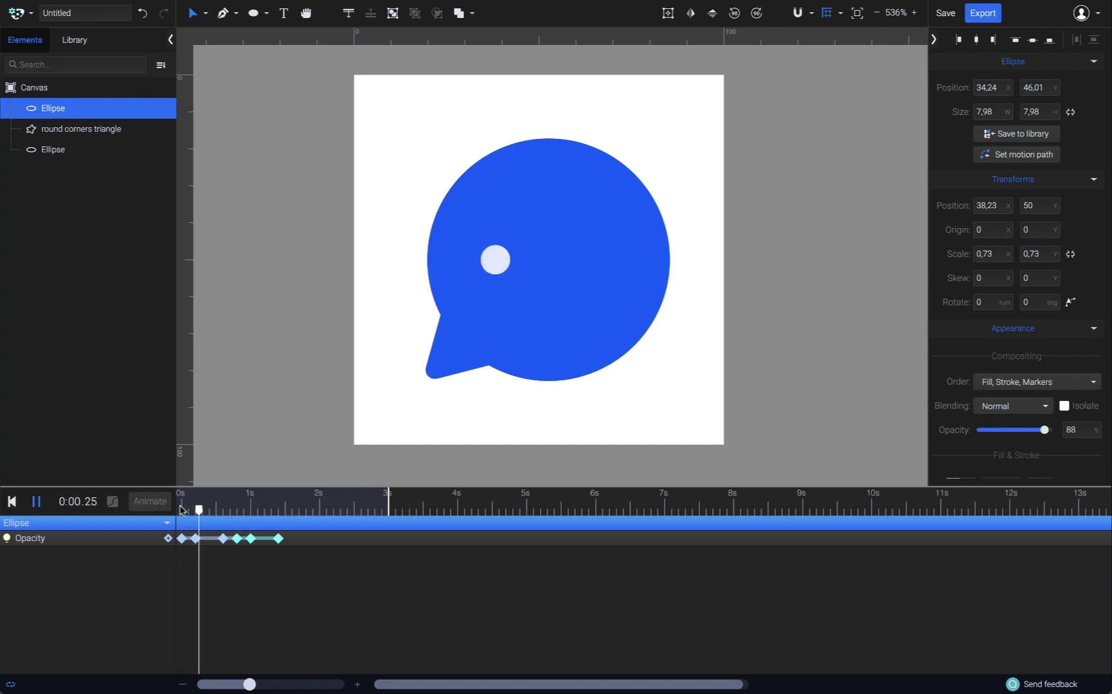
pyautogui.press('space')
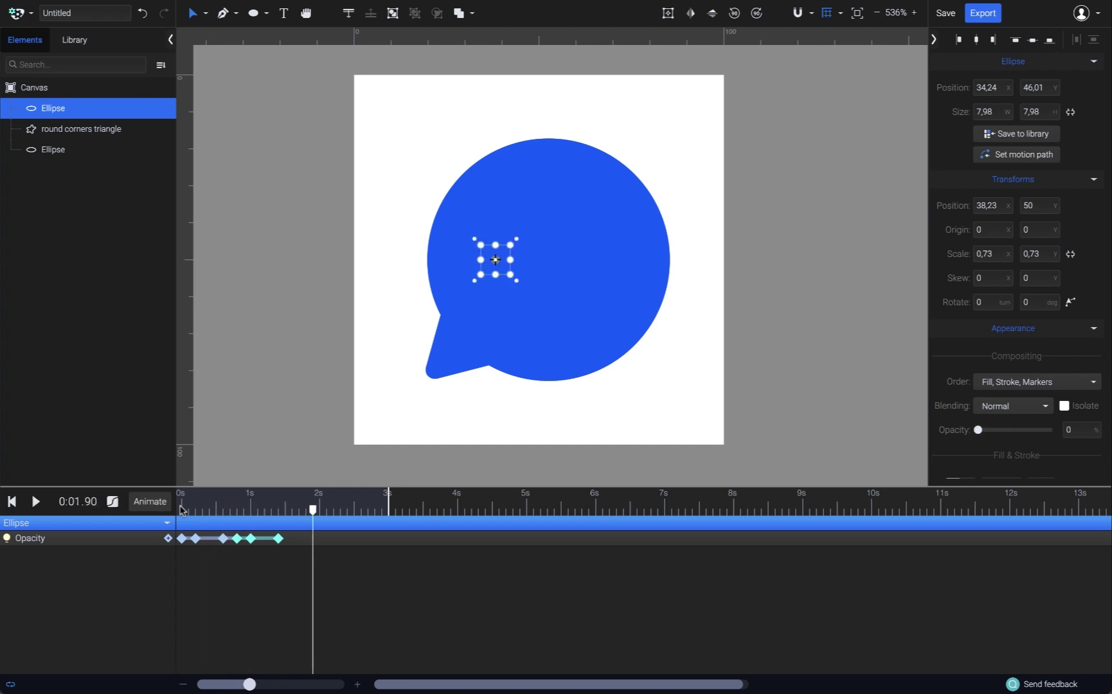
# - Paste the keyframes again at 1.6s, then select all nine and play the three blinks
pyautogui.click(292, 511)
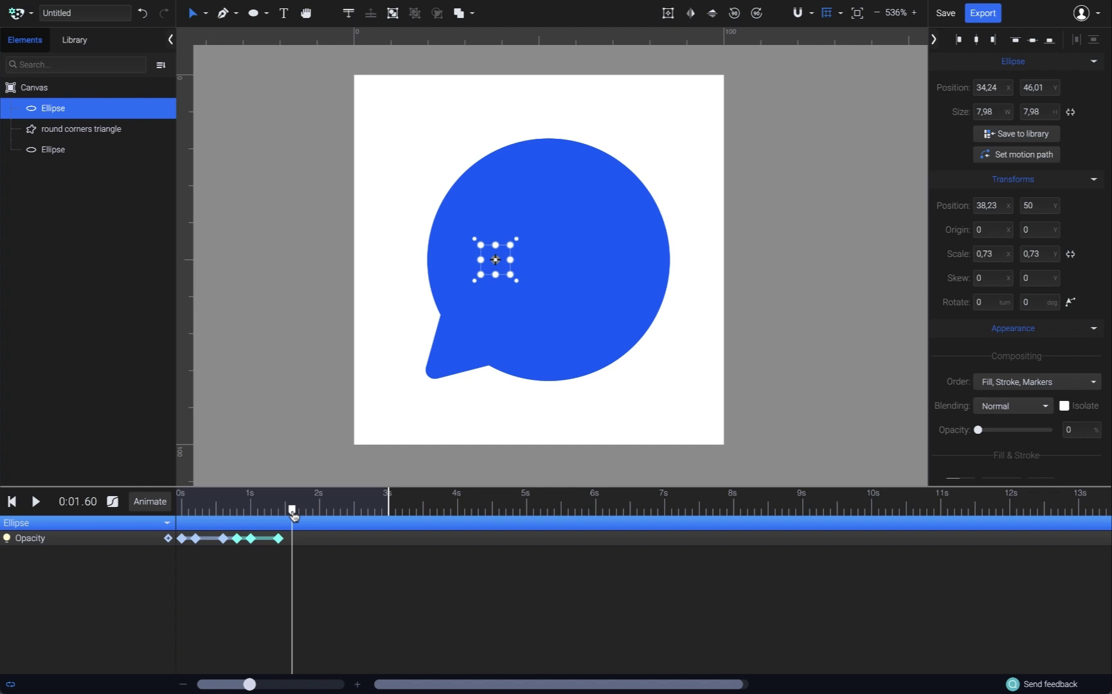
pyautogui.hotkey('ctrl', 'v')
pyautogui.moveTo(360, 542); pyautogui.dragTo(181, 532)
pyautogui.click(182, 514)
pyautogui.press('space')
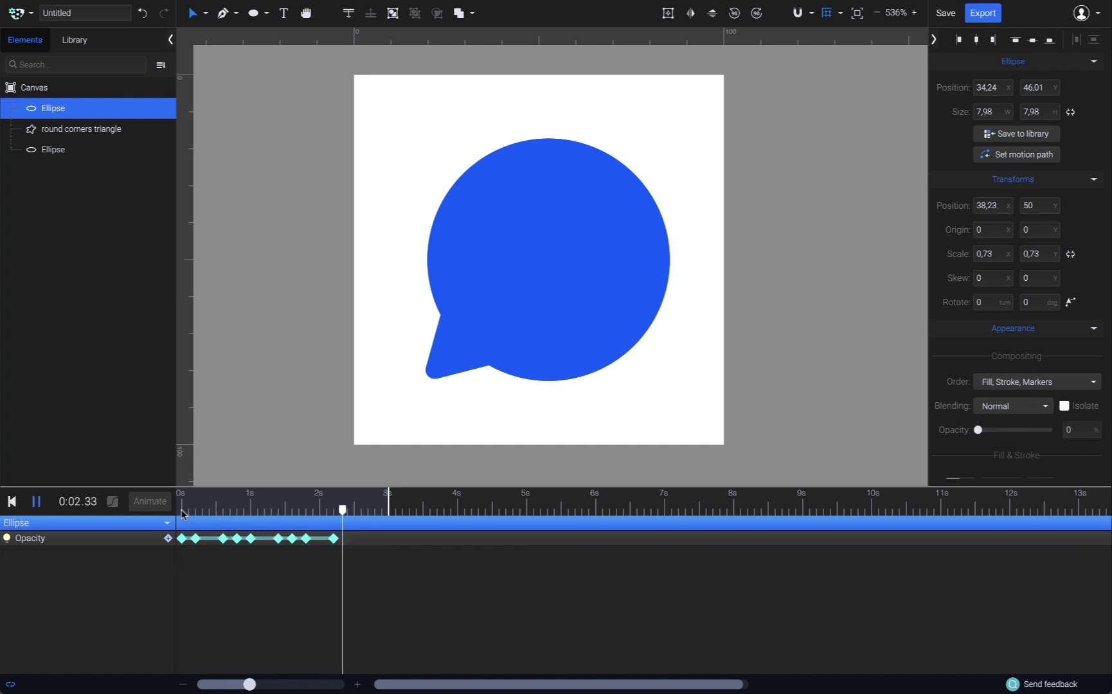
pyautogui.press('space')
pyautogui.click(183, 514)
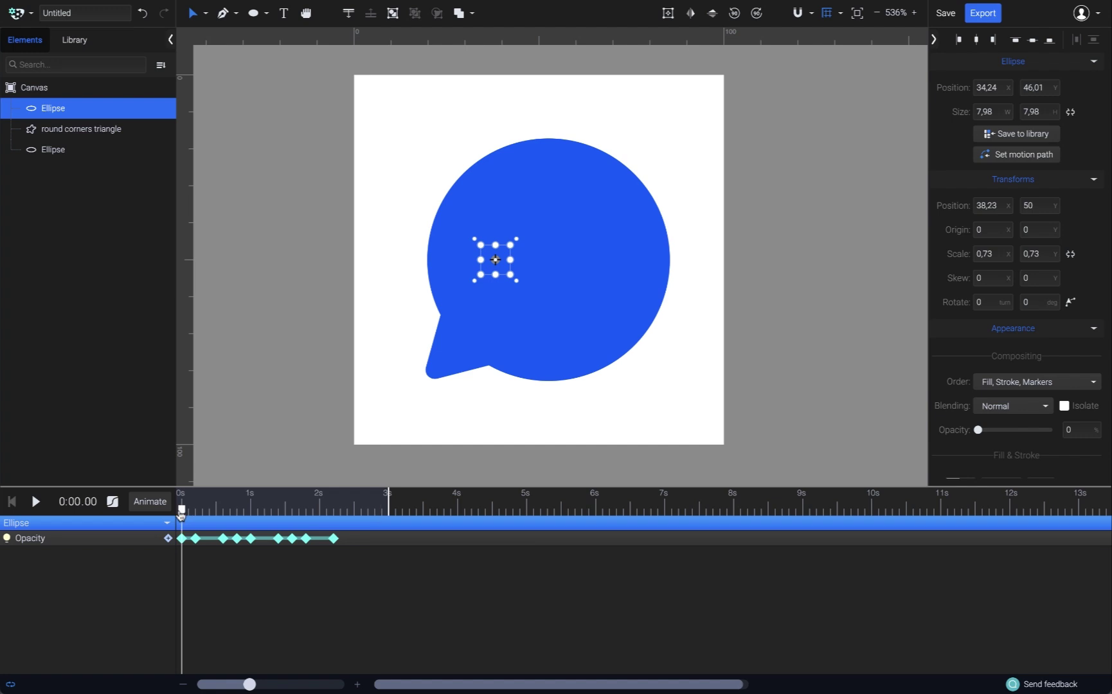
# - Duplicate the animated dot, move the copy right, and rename it 'Ellipse 2'
pyautogui.rightClick(117, 108)
pyautogui.moveTo(172, 119)
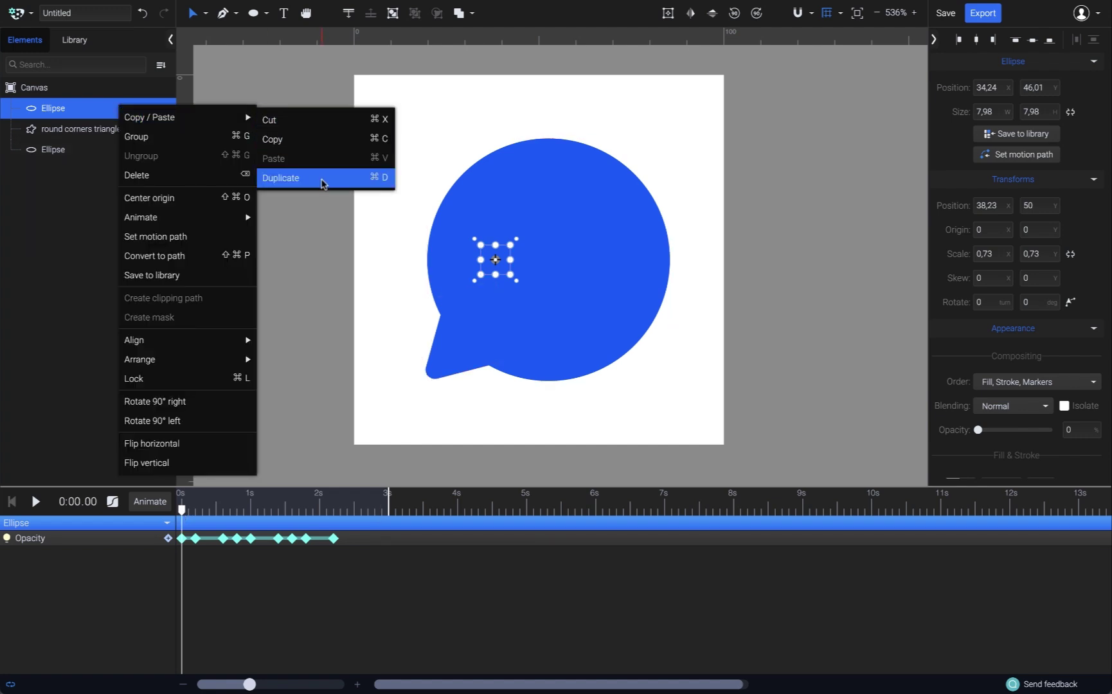
pyautogui.click(323, 184)
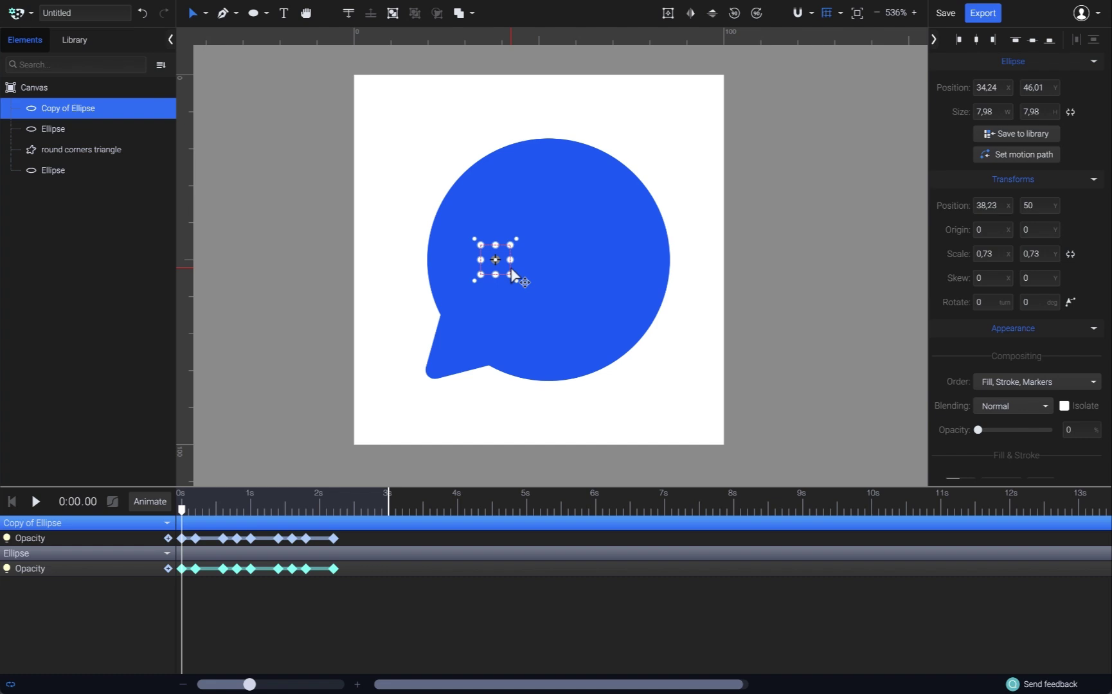
pyautogui.moveTo(512, 275); pyautogui.dragTo(561, 269)
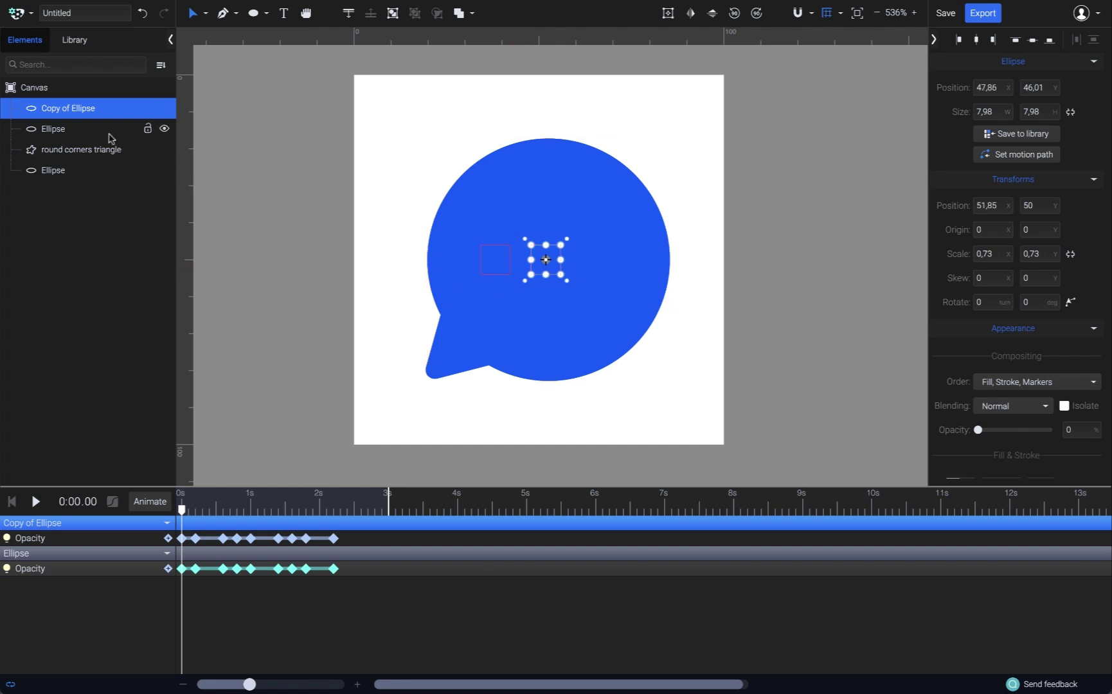
pyautogui.doubleClick(57, 108)
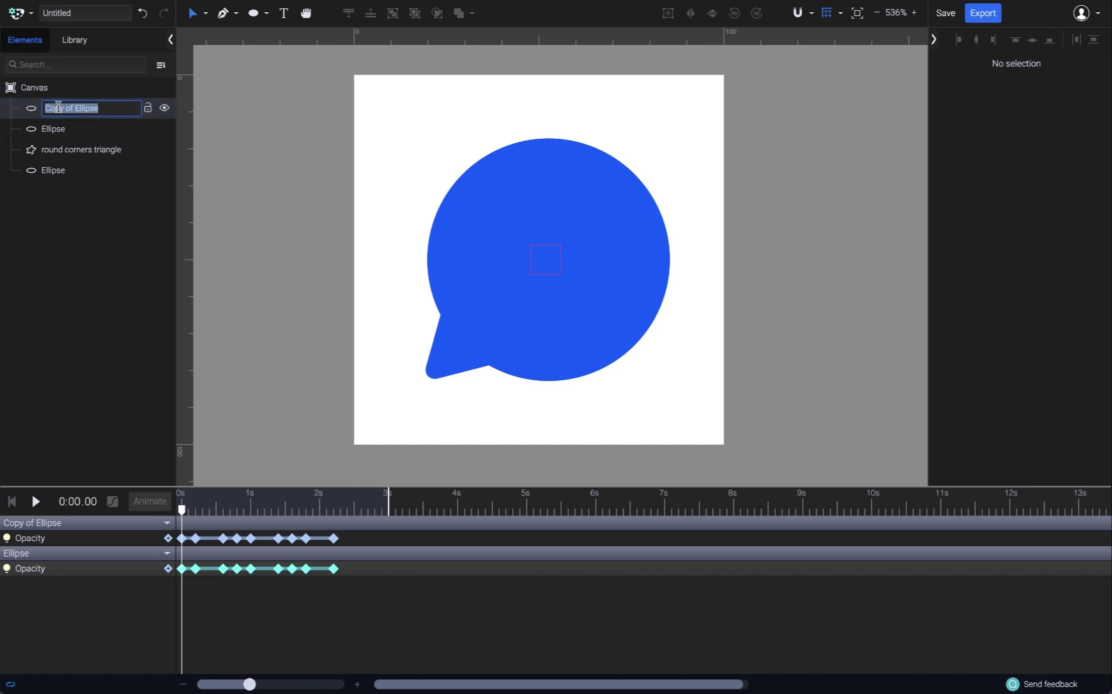
pyautogui.write('Ellipse 2')
pyautogui.press('Return')
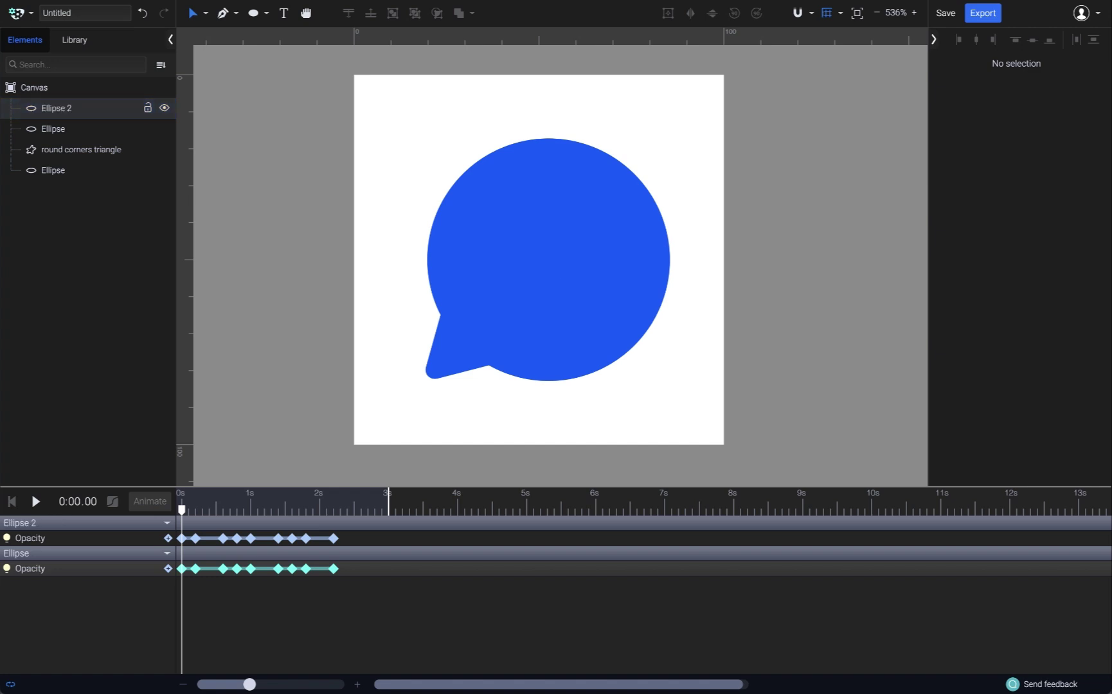
# - Duplicate Ellipse 2 as 'Ellipse 3', move it further right, and preview the three dots
pyautogui.click(100, 113)
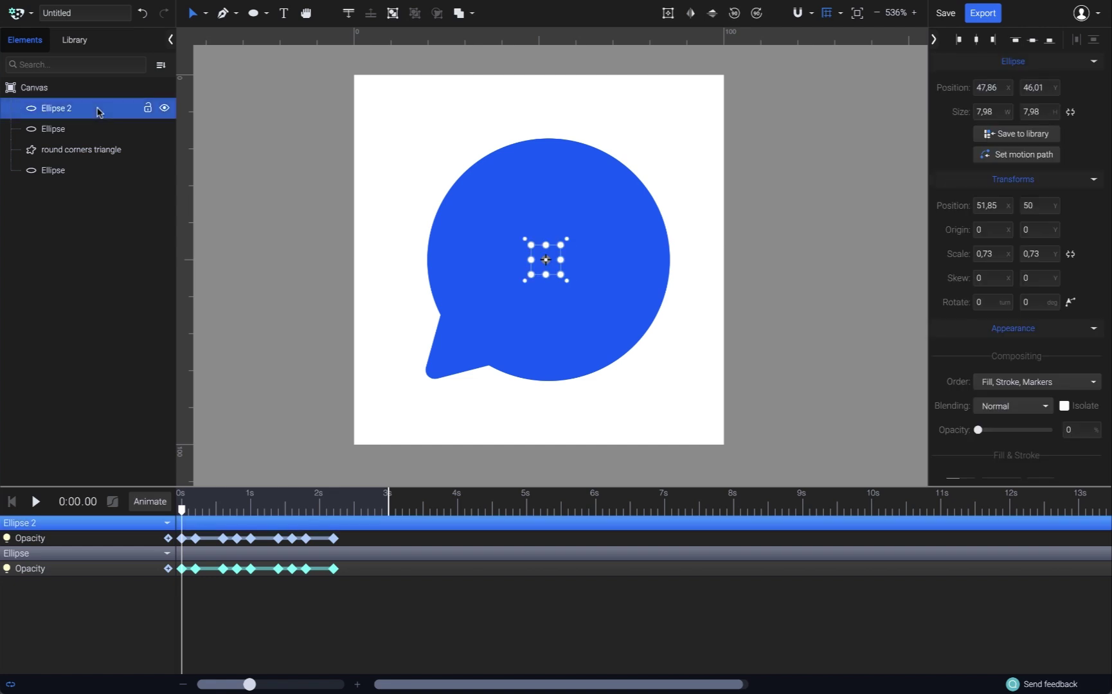
pyautogui.rightClick(100, 112)
pyautogui.moveTo(124, 119)
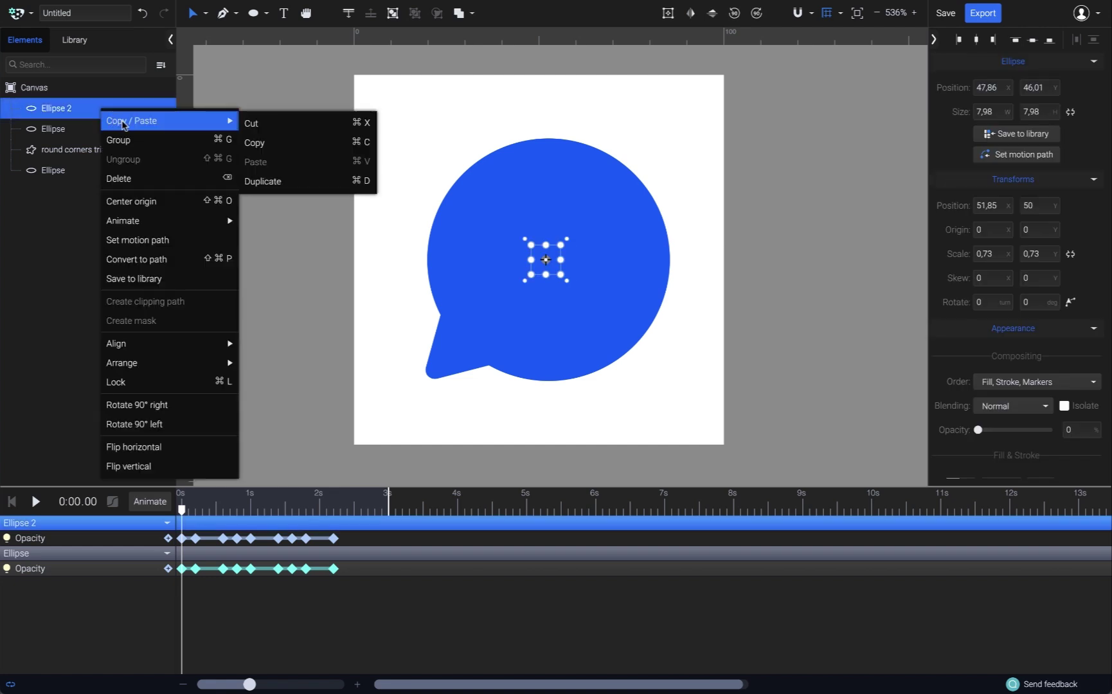
pyautogui.click(295, 183)
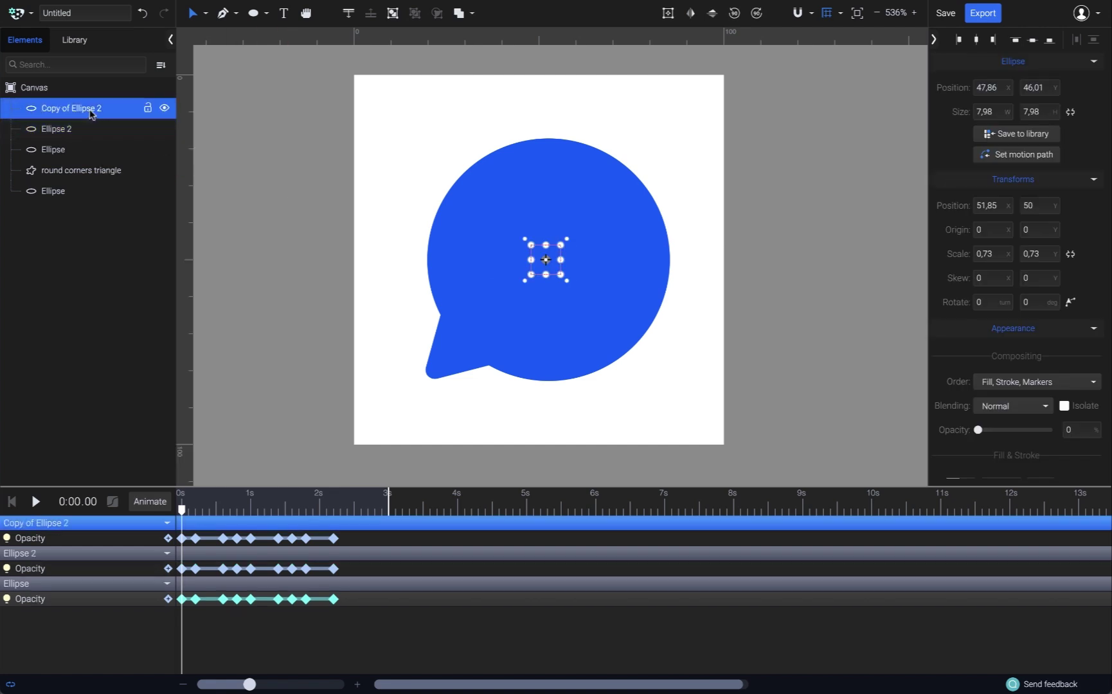
pyautogui.doubleClick(90, 109)
pyautogui.write('Ellips')
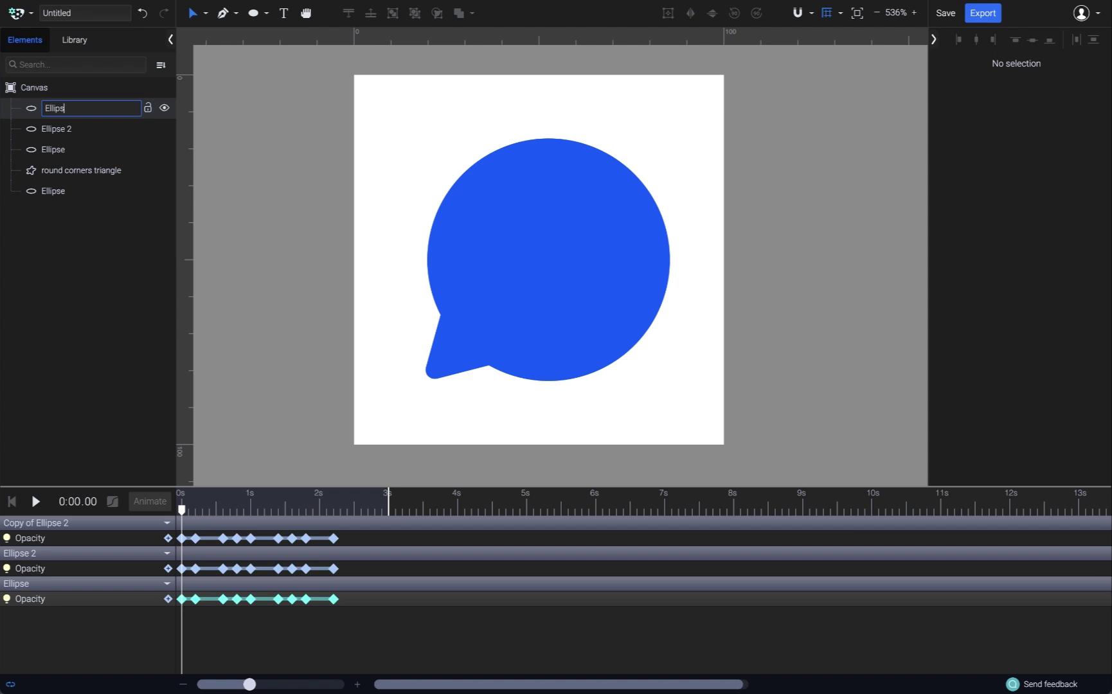
pyautogui.write('e 3')
pyautogui.press('Return')
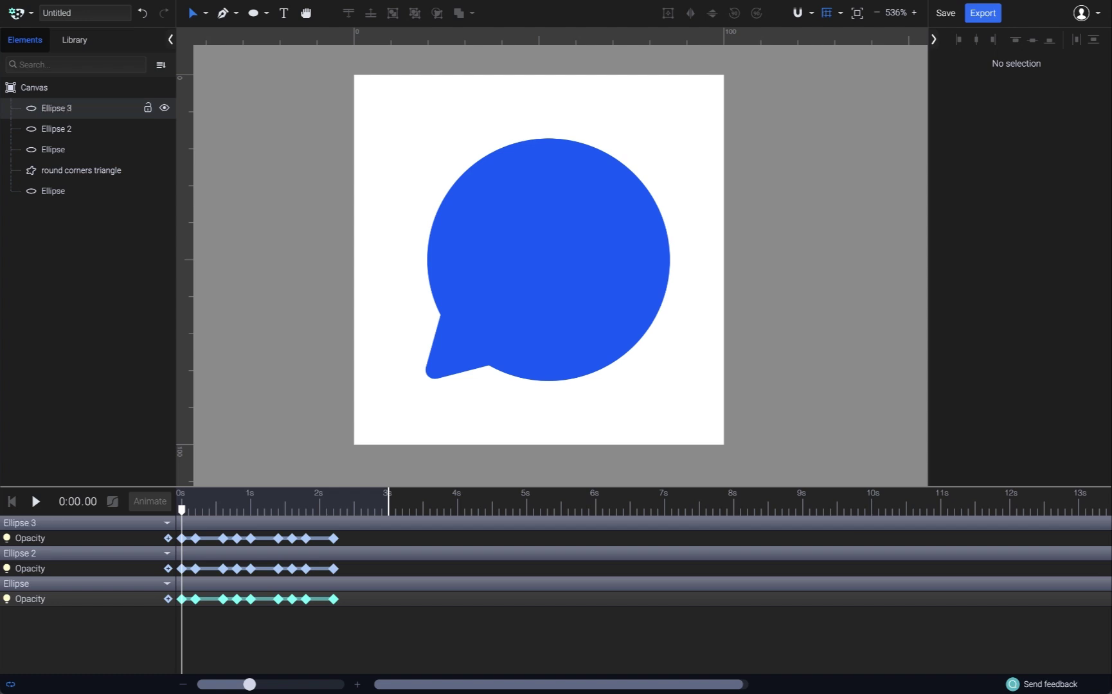
pyautogui.click(113, 110)
pyautogui.moveTo(561, 270); pyautogui.dragTo(616, 276)
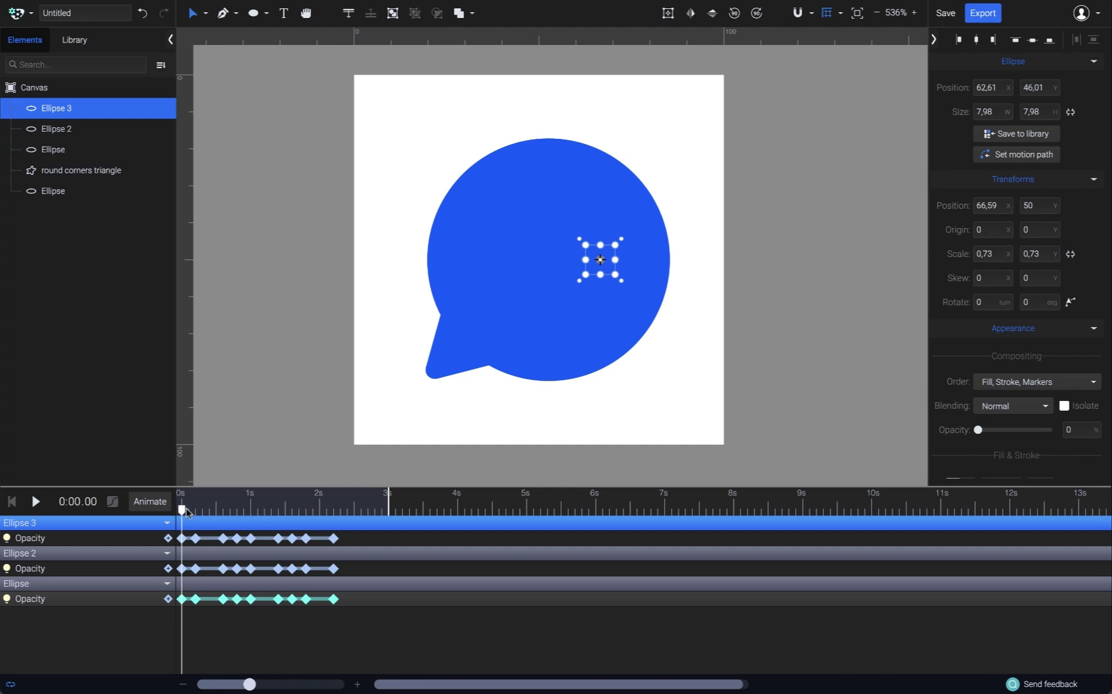
pyautogui.press('space')
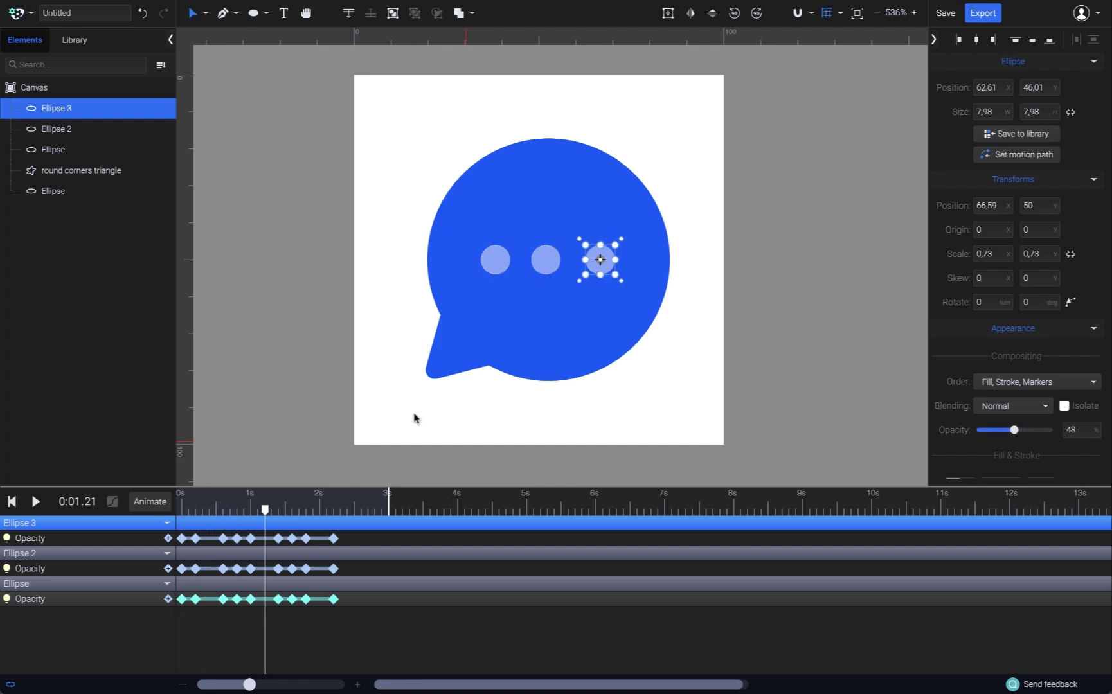
pyautogui.click(502, 266)
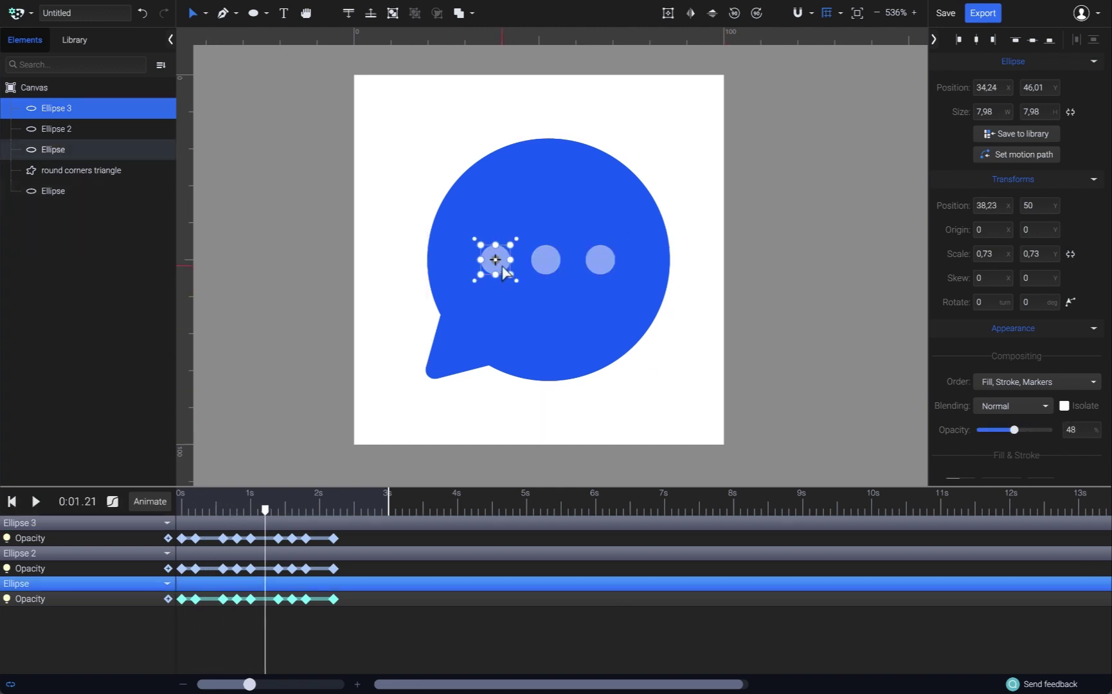
# - Distribute the three dots horizontally, group them, and nudge the group to 53.16, 49.63
pyautogui.keyDown('shift'); pyautogui.click(545, 260); pyautogui.keyUp('shift')
pyautogui.keyDown('shift'); pyautogui.click(597, 262); pyautogui.keyUp('shift')
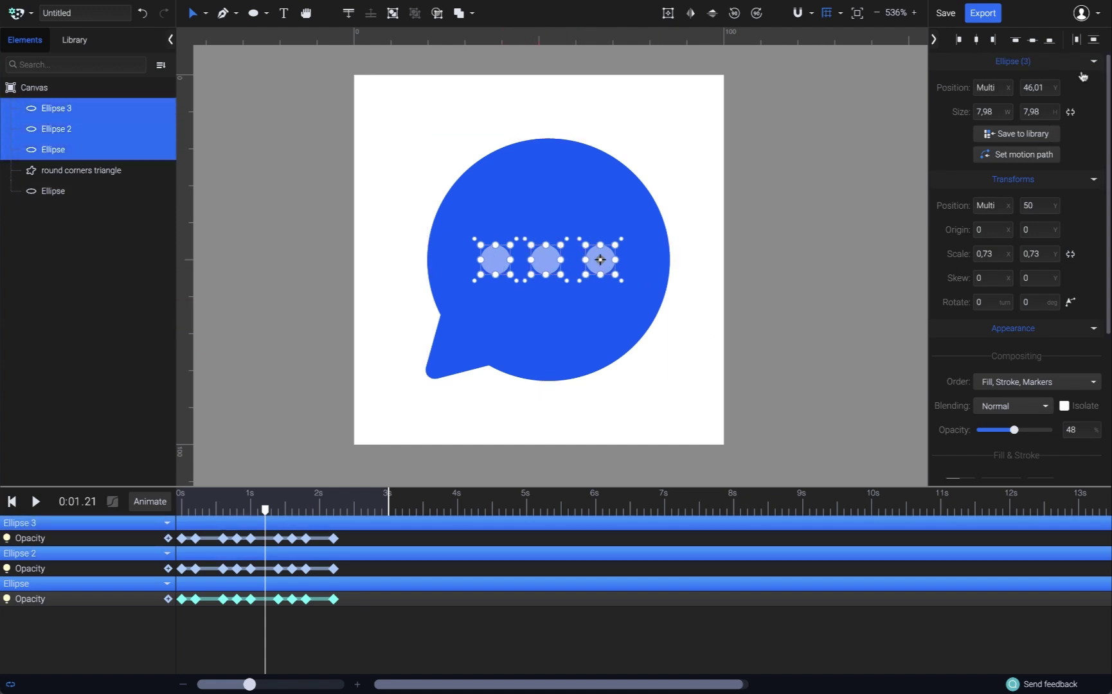
pyautogui.click(1077, 41)
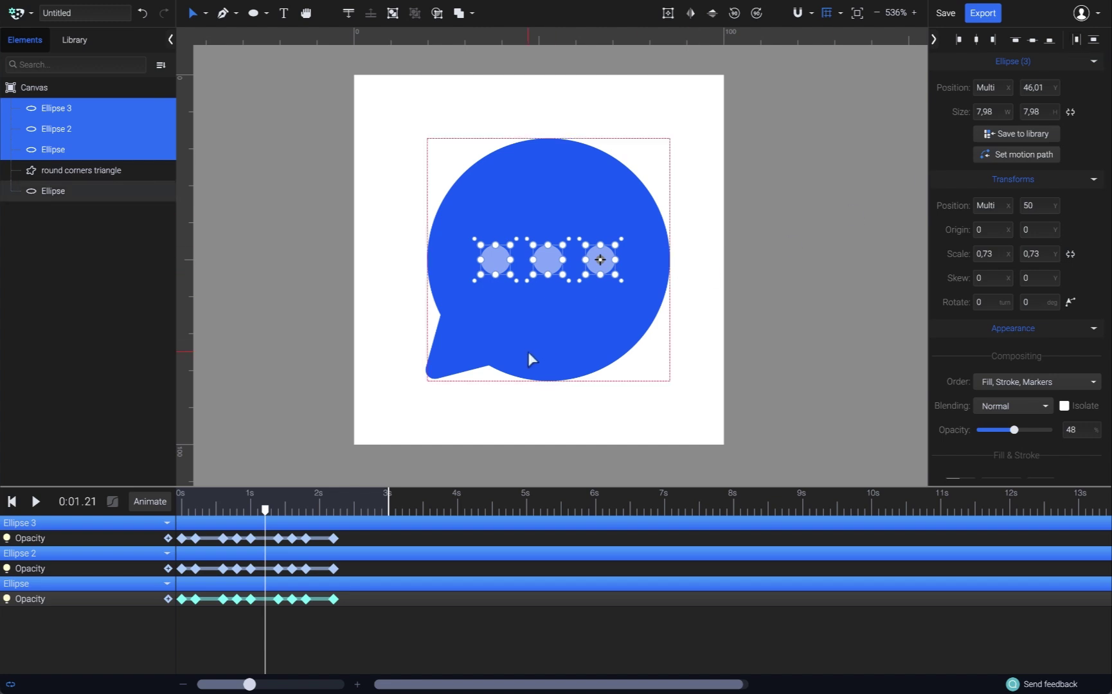
pyautogui.hotkey('ctrl', 'g')
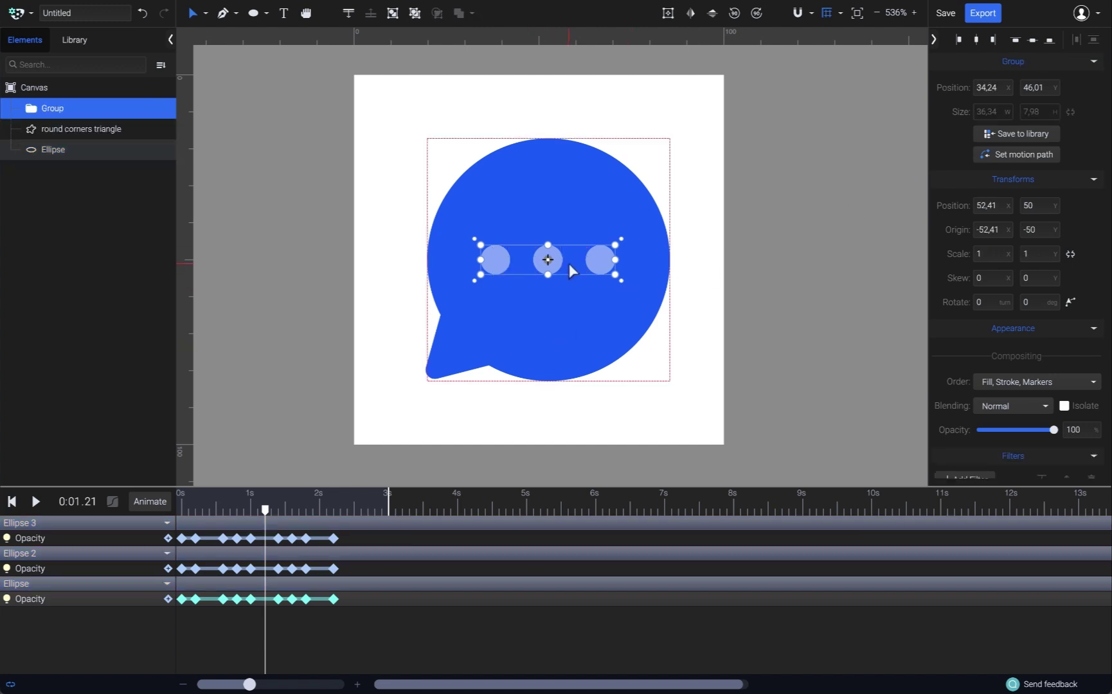
pyautogui.moveTo(557, 257); pyautogui.dragTo(560, 256)
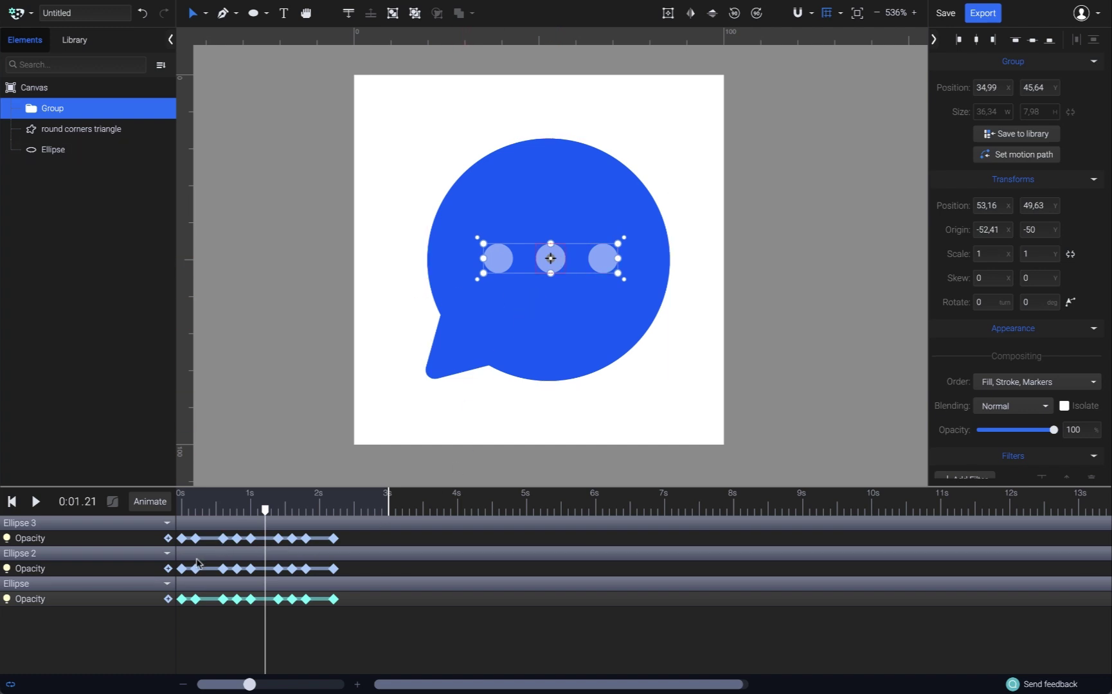
pyautogui.click(33, 109)
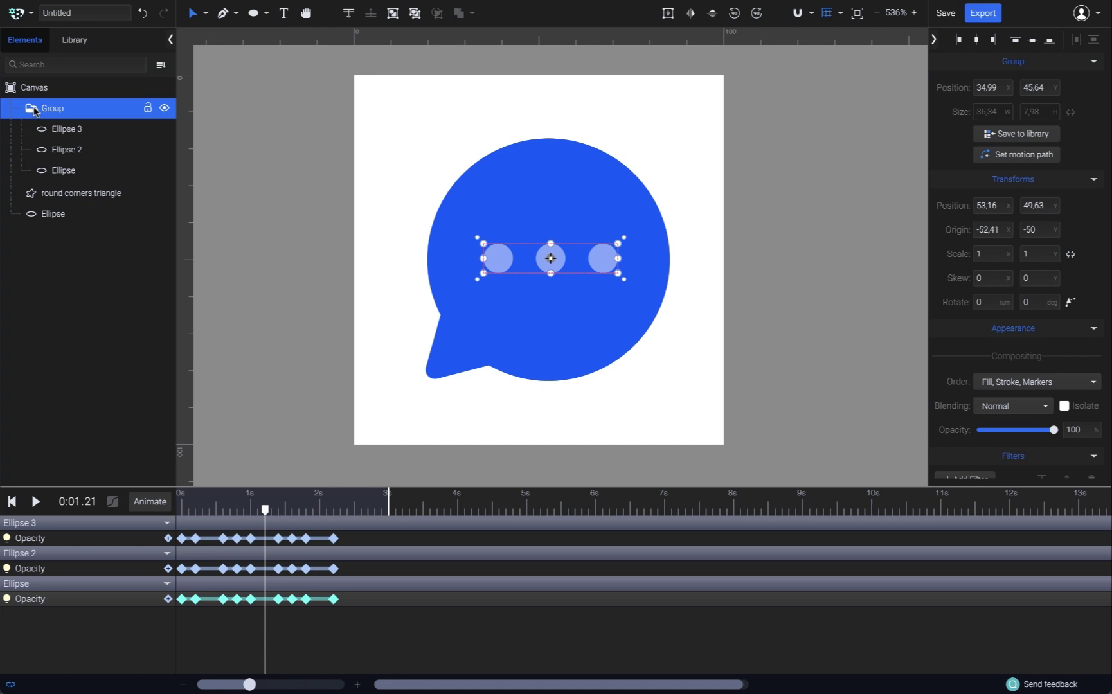
# - Shift Ellipse 2's opacity keyframes later in the timeline
pyautogui.click(87, 173)
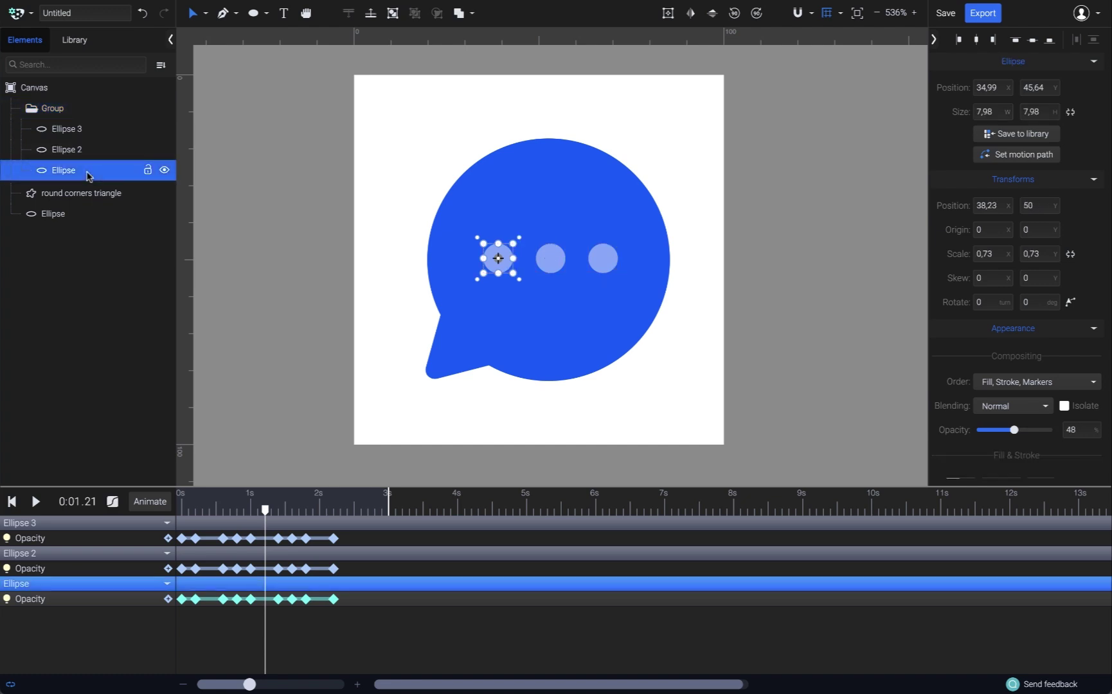
pyautogui.click(89, 149)
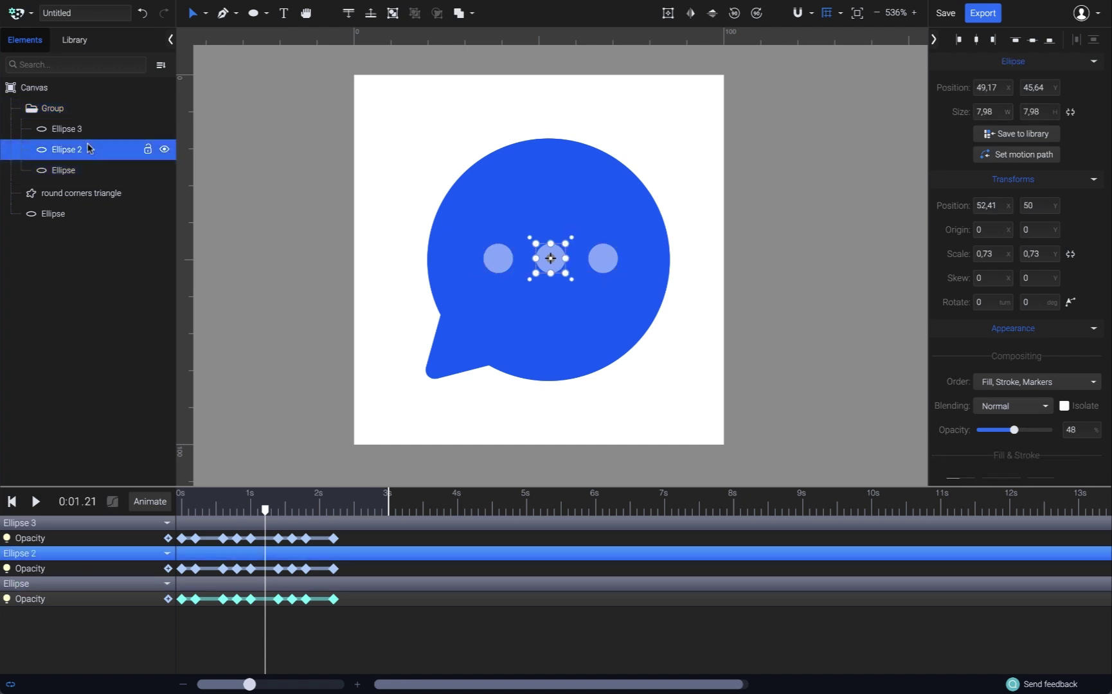
pyautogui.moveTo(356, 572); pyautogui.dragTo(197, 572)
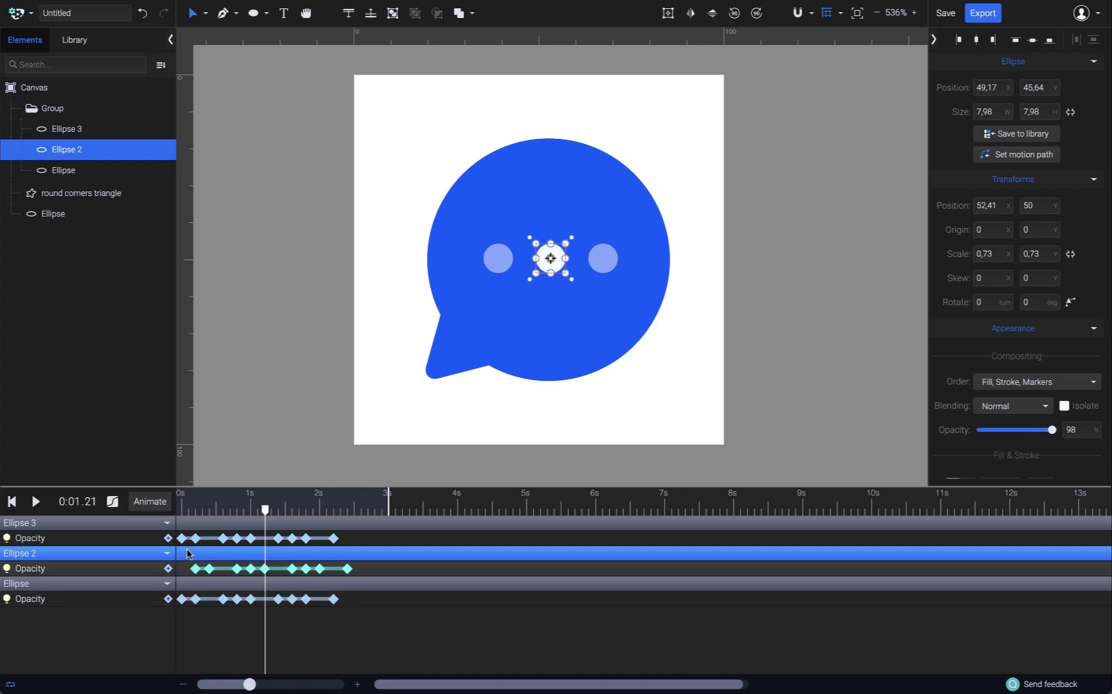
pyautogui.moveTo(362, 542); pyautogui.dragTo(182, 540)
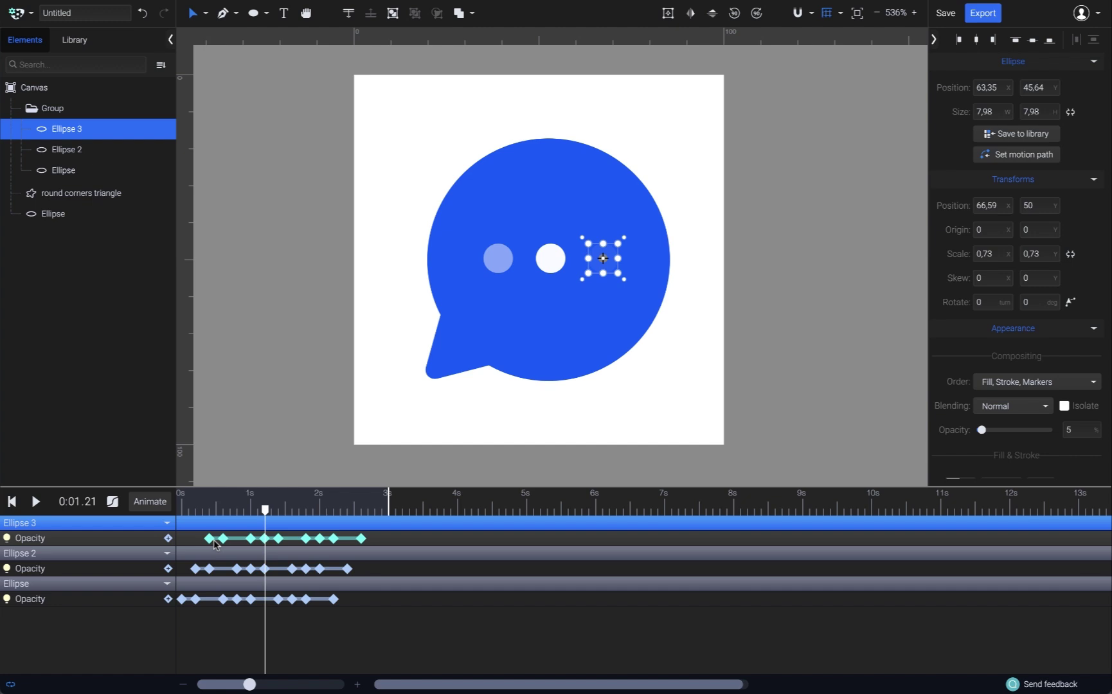
# - Play the animation from 0s to check the dots blink one after another
pyautogui.click(181, 508)
pyautogui.press('space')
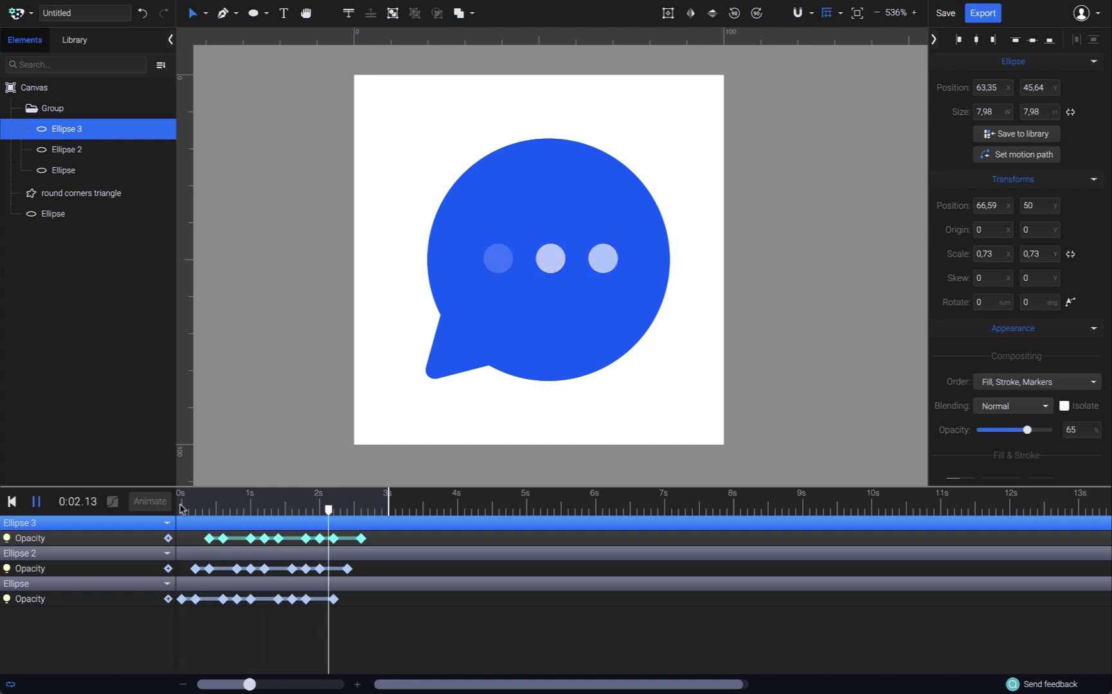
pyautogui.press('space')
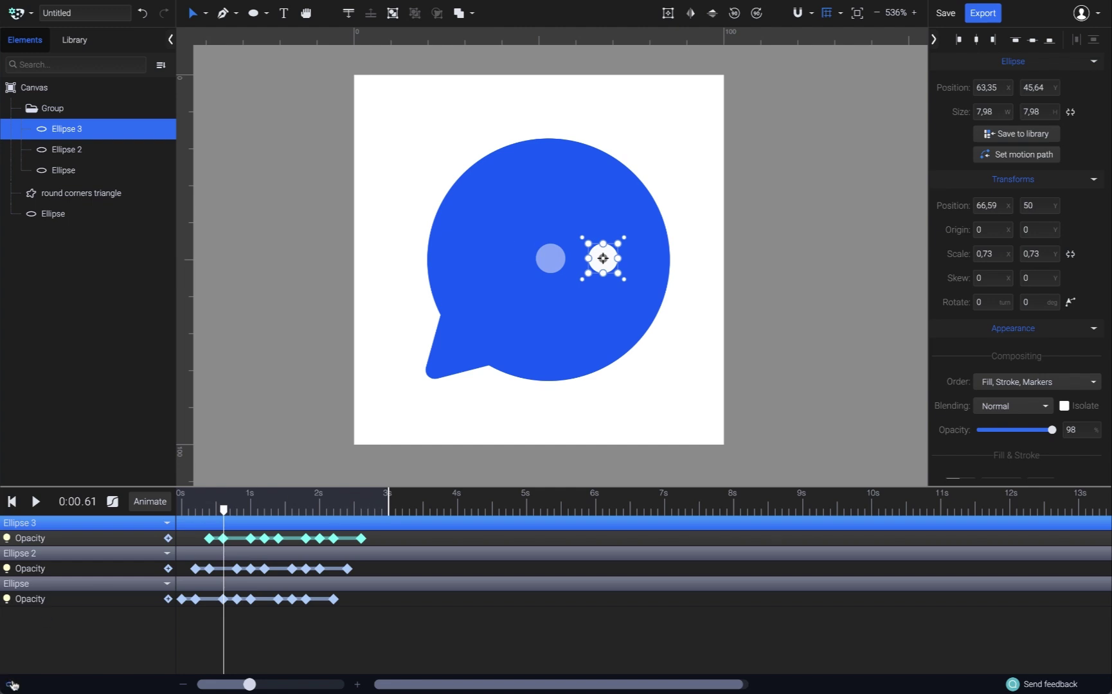
pyautogui.click(184, 512)
pyautogui.press('space')
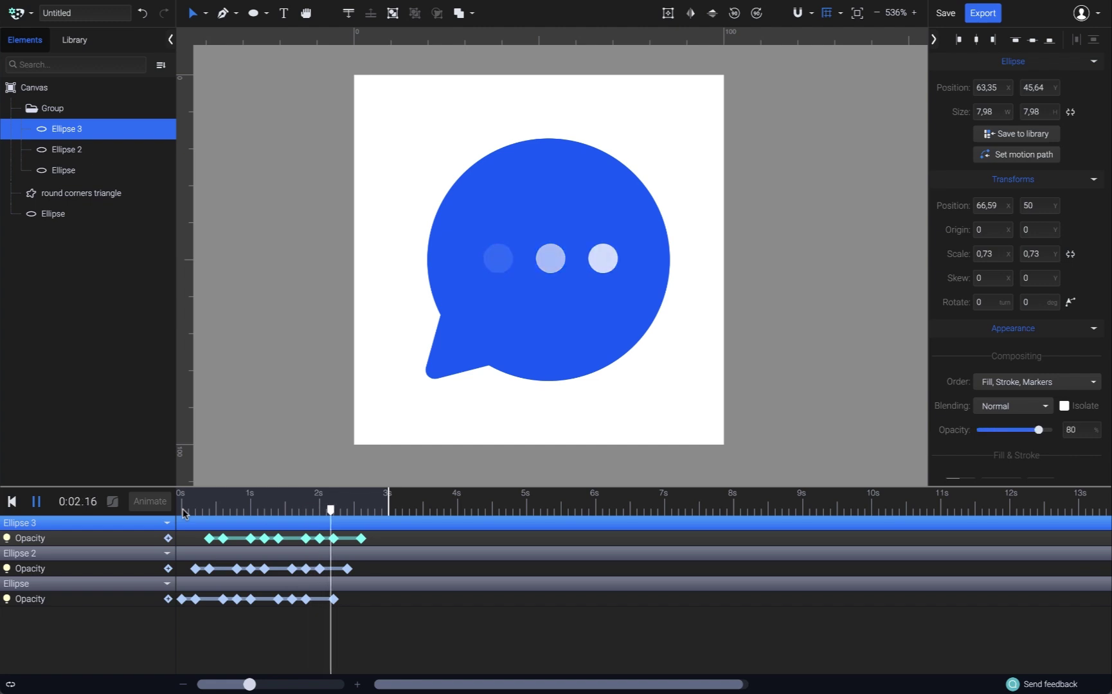
pyautogui.click(530, 420)
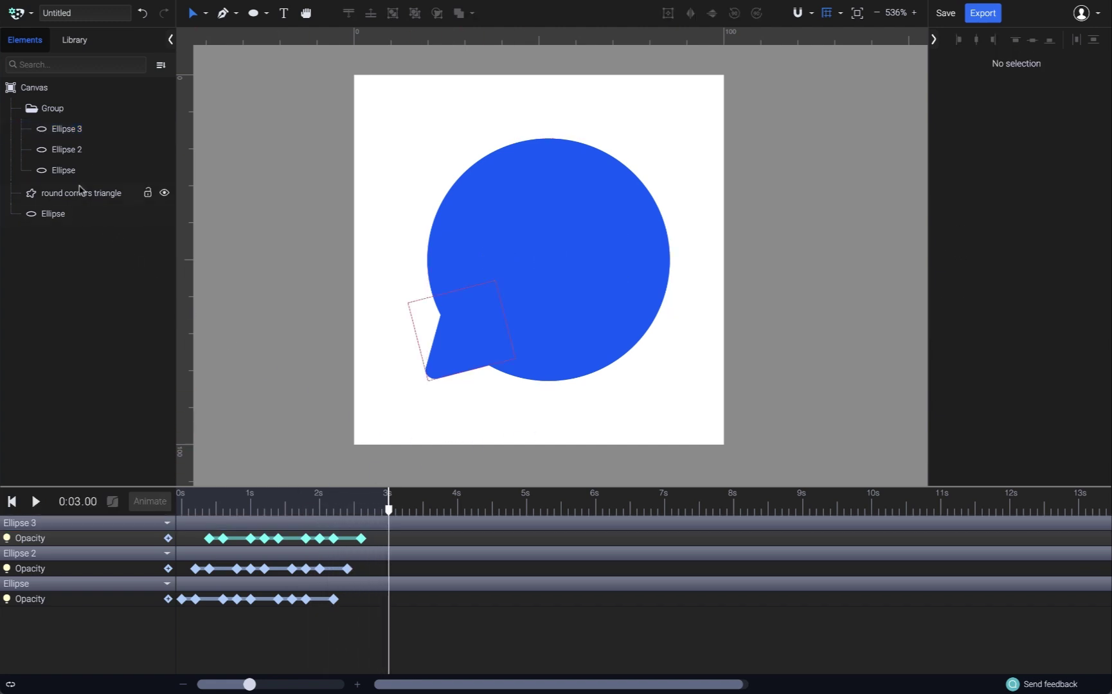
# - Group the Ellipse bubble, round-corners triangle tail and dot group, naming the new group 'Message bubble'
pyautogui.click(32, 109)
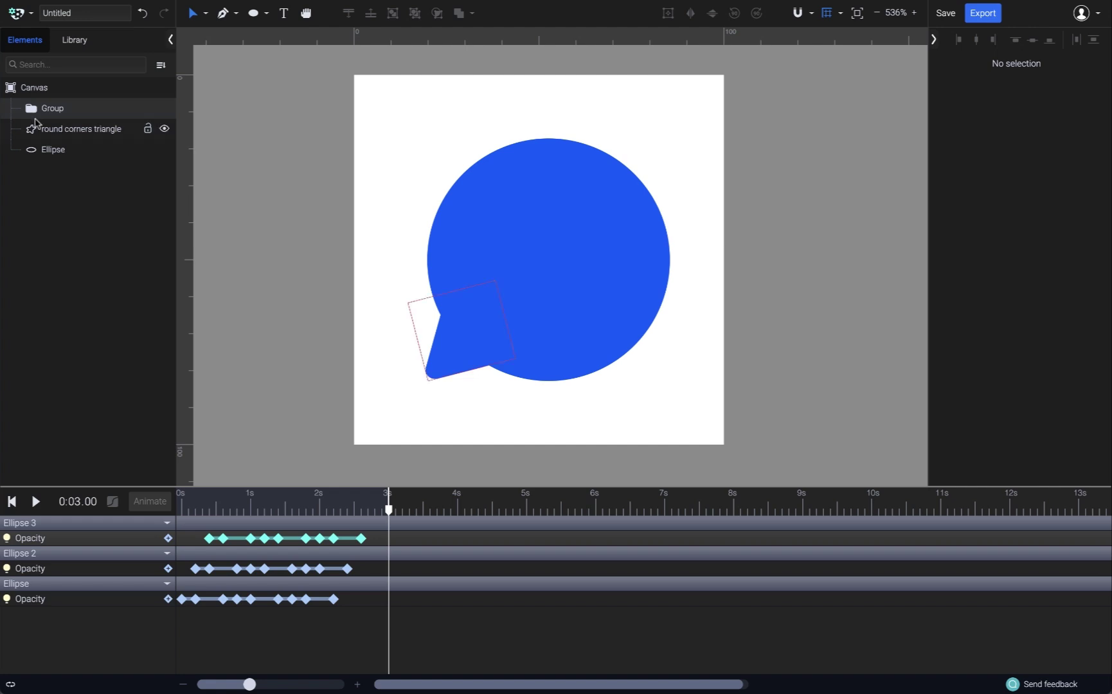
pyautogui.click(53, 149)
pyautogui.keyDown('shift'); pyautogui.click(76, 116); pyautogui.keyUp('shift')
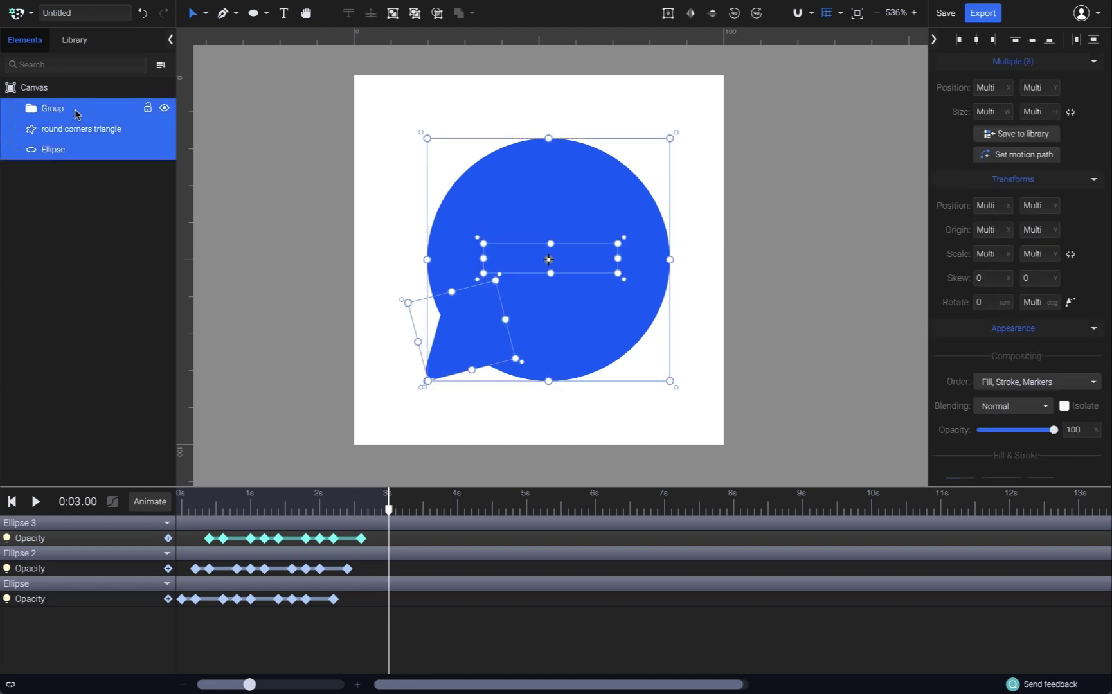
pyautogui.hotkey('ctrl', 'g')
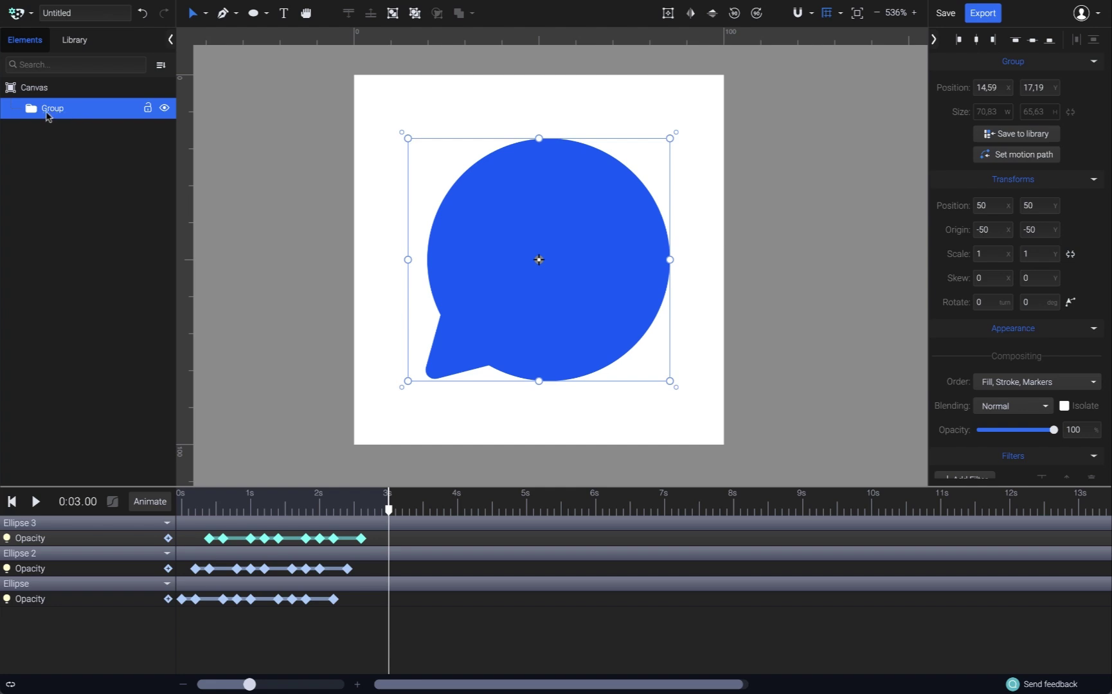
pyautogui.doubleClick(49, 110)
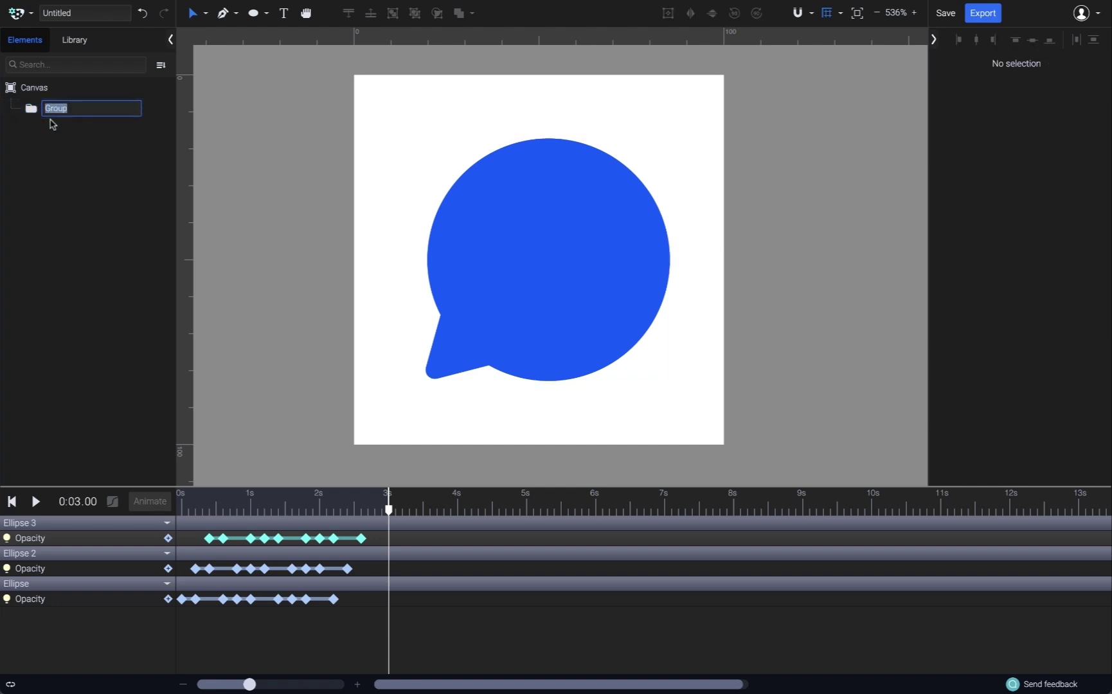
pyautogui.write('Message bubble')
pyautogui.press('Return')
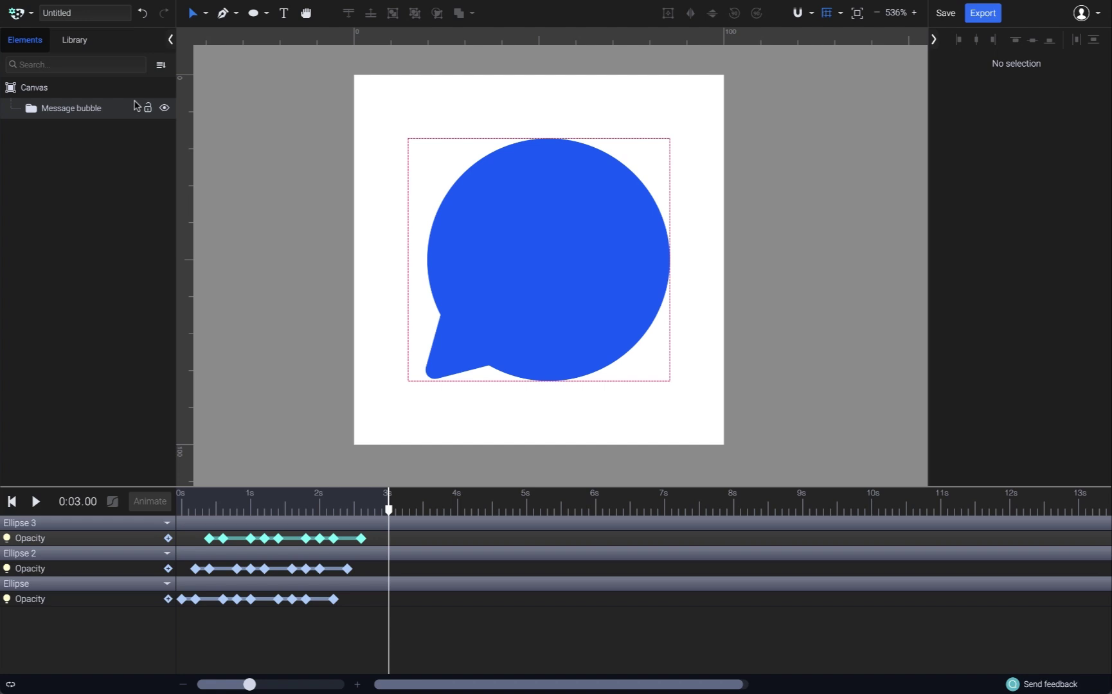
# - Save the 'Message bubble' group to the library and check its thumbnail under Uploads
pyautogui.click(134, 107)
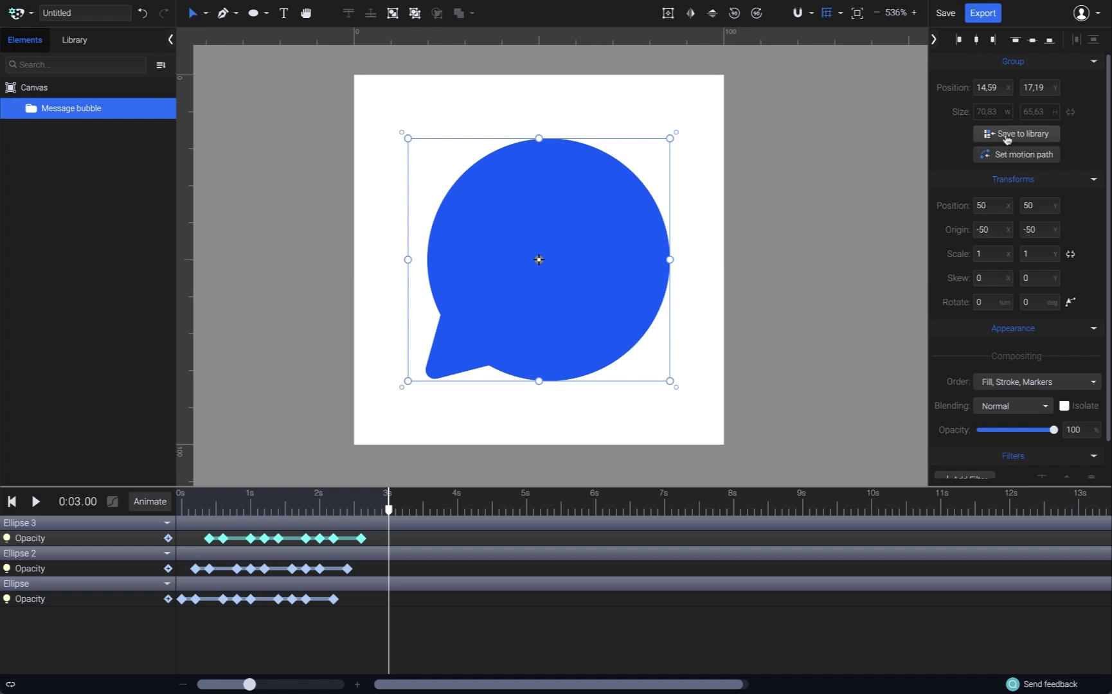
pyautogui.rightClick(603, 225)
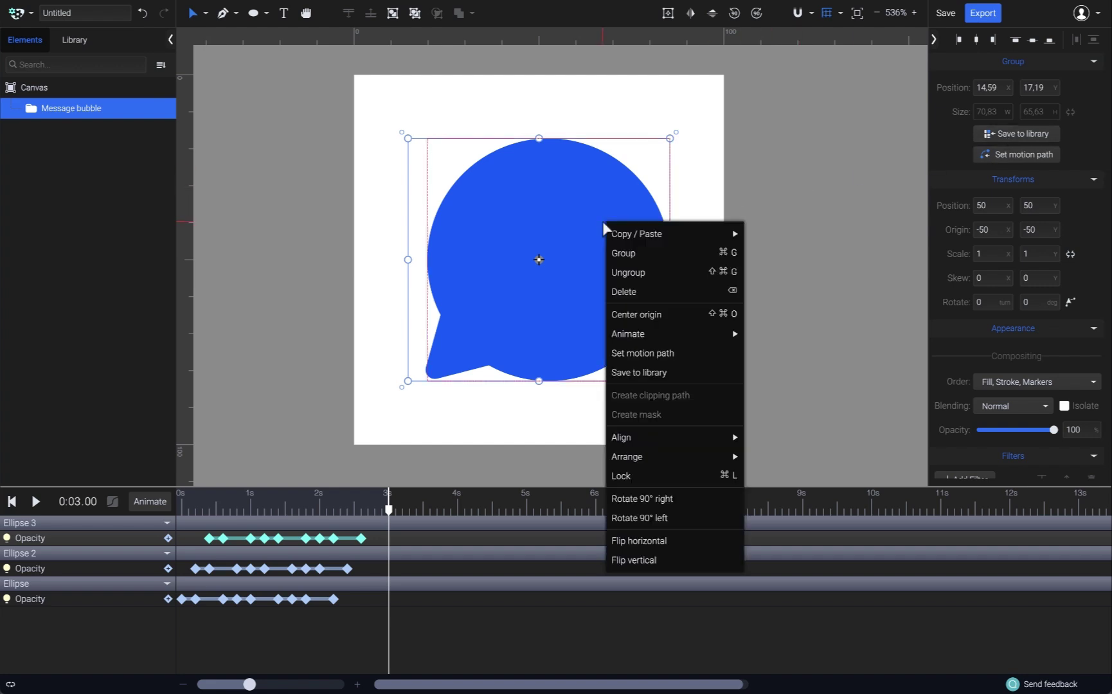
pyautogui.click(699, 374)
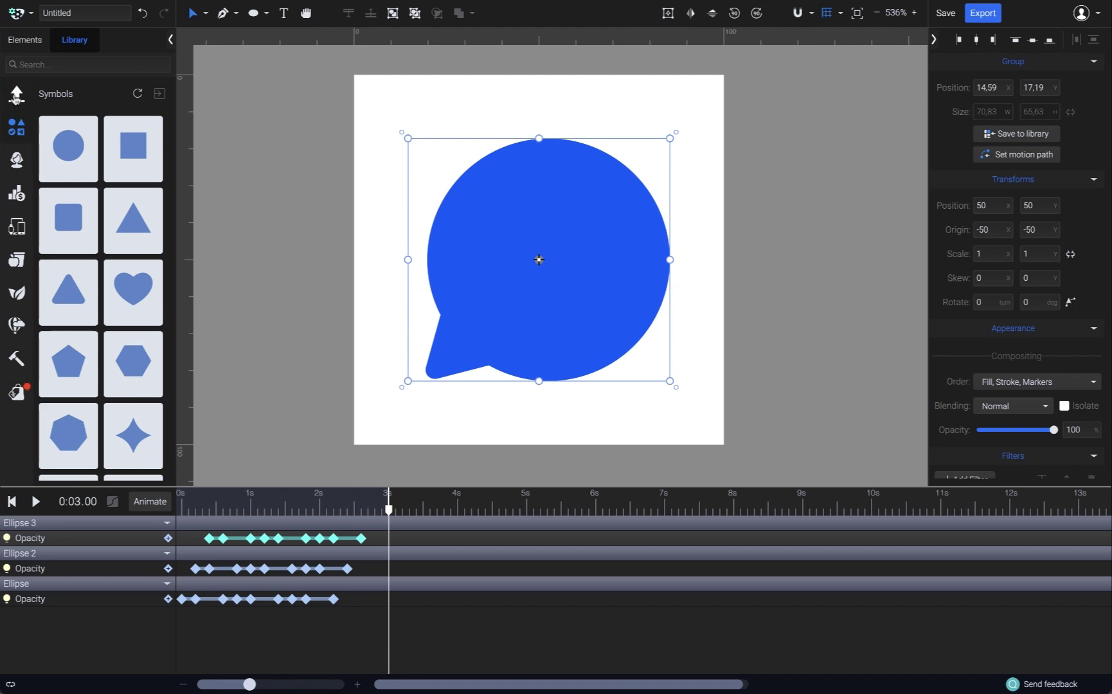
pyautogui.click(17, 95)
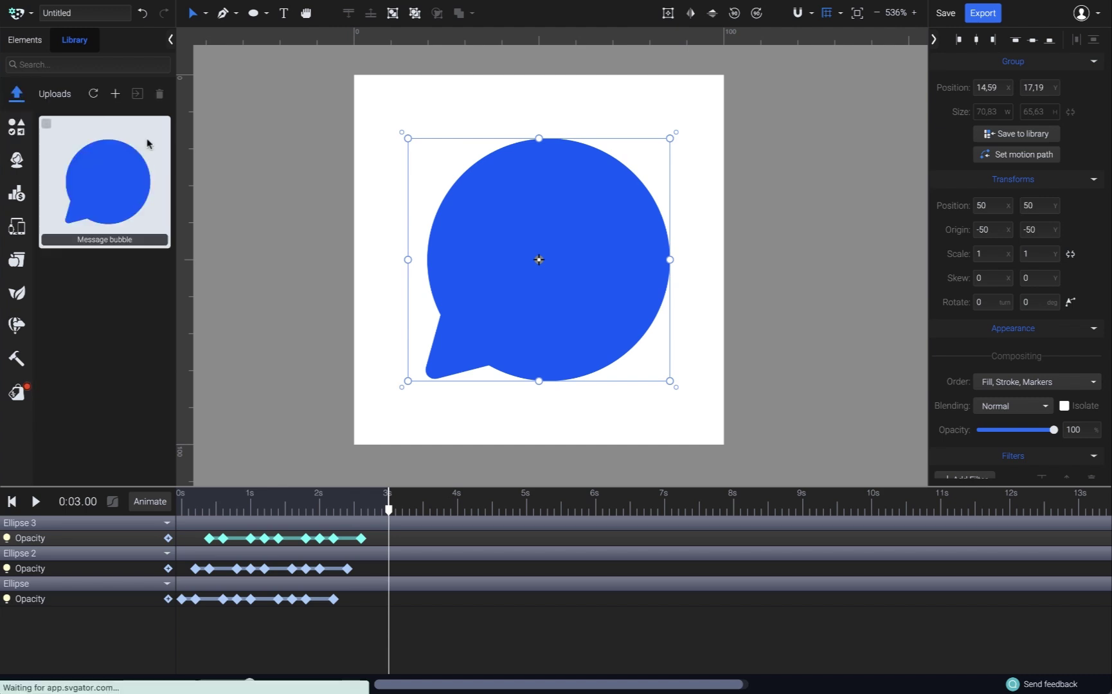